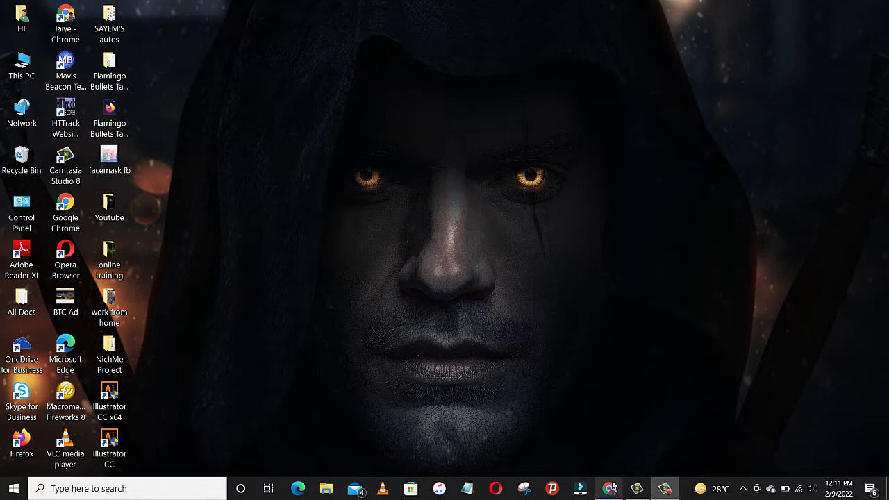
Step: Switch to Chrome and load the website downloader at site-dwloader.herokuapp.com
left_click(608, 487)
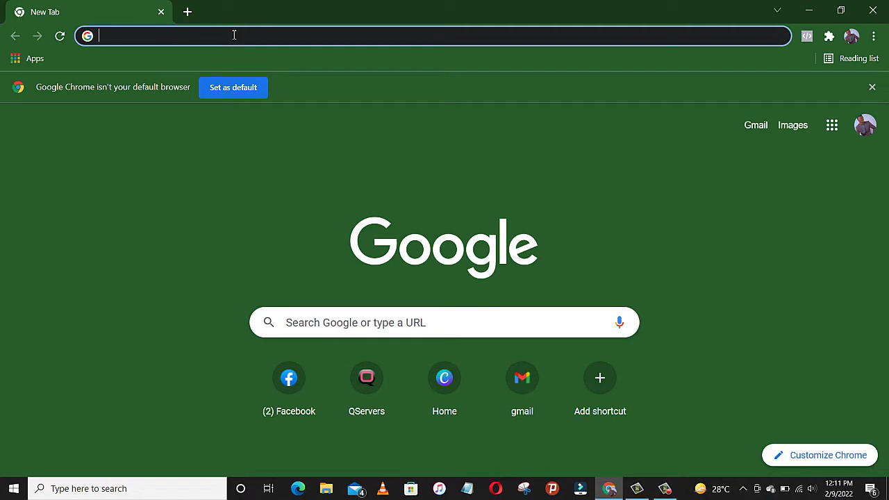
type("site-dwloader.herokuapp.com")
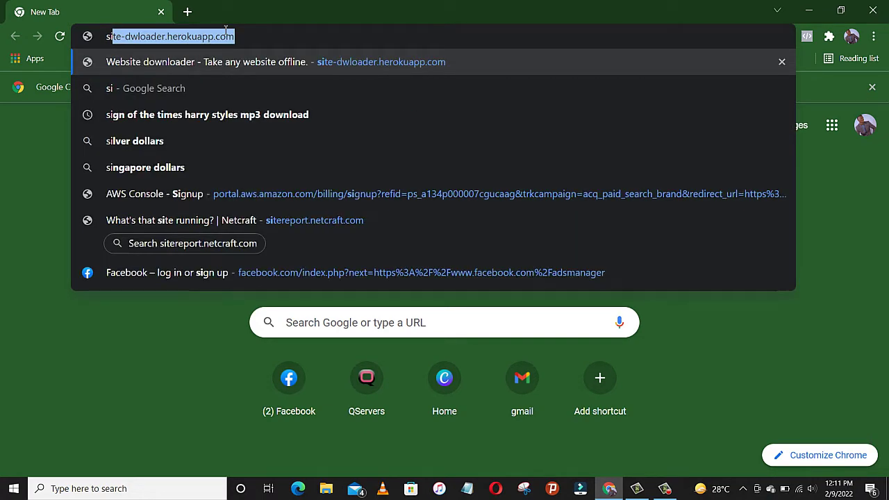
key("Return")
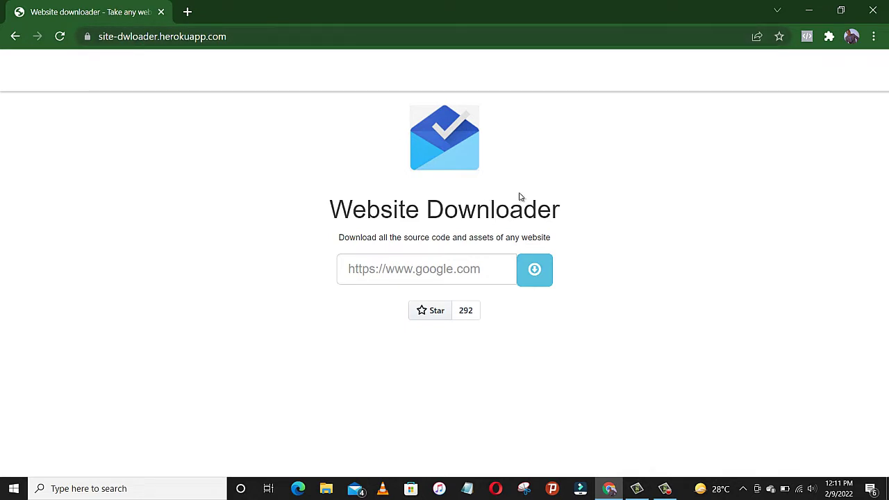
Step: Search Google for Wizkid in a new tab and open the singer's Wikipedia article from the results
left_click(187, 12)
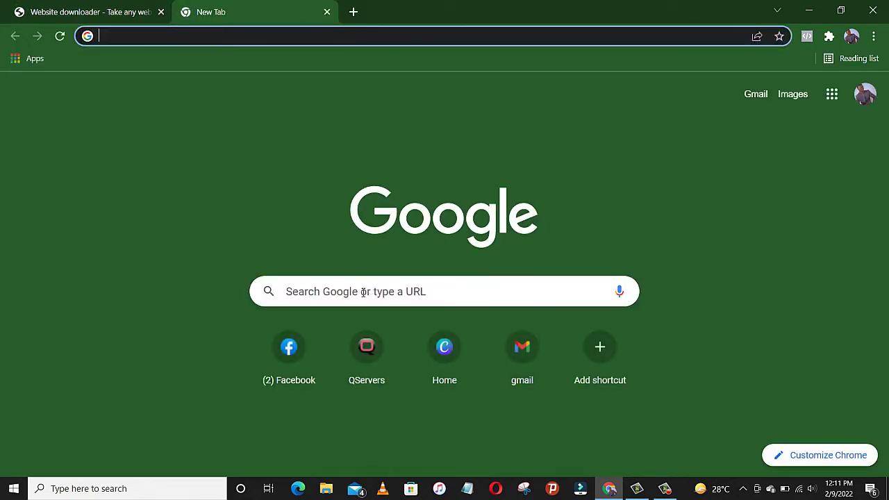
left_click(365, 291)
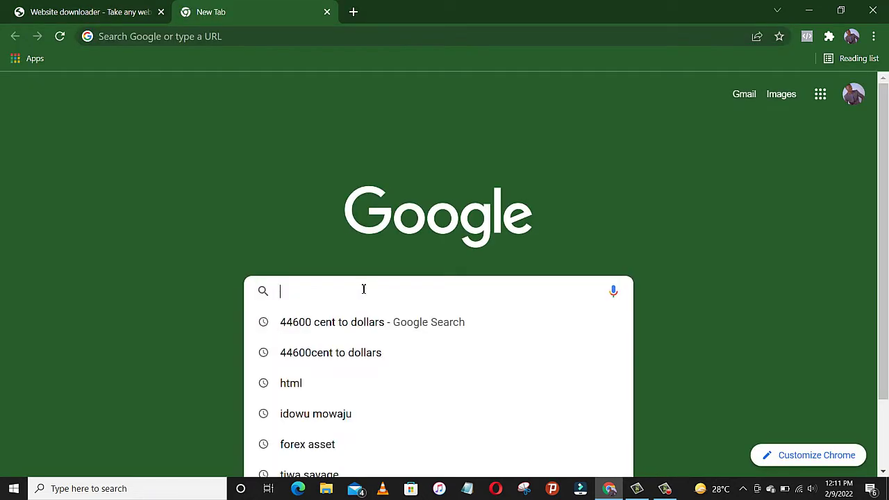
type("wiz")
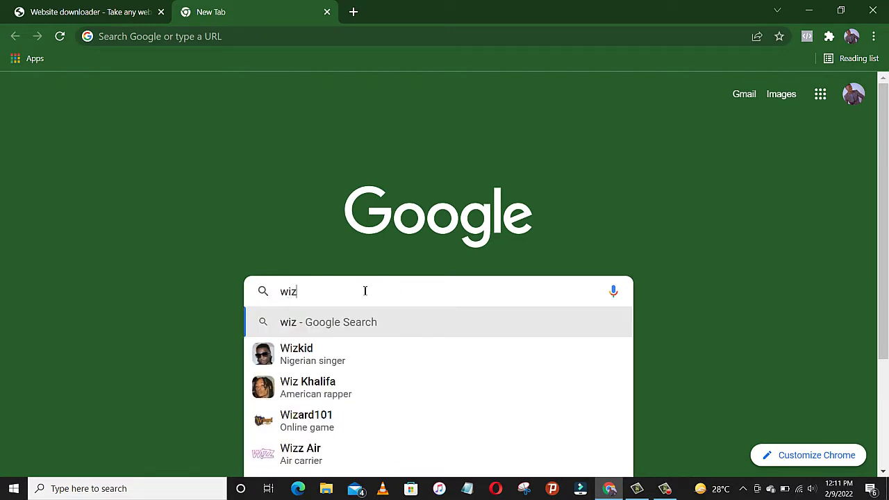
left_click(310, 359)
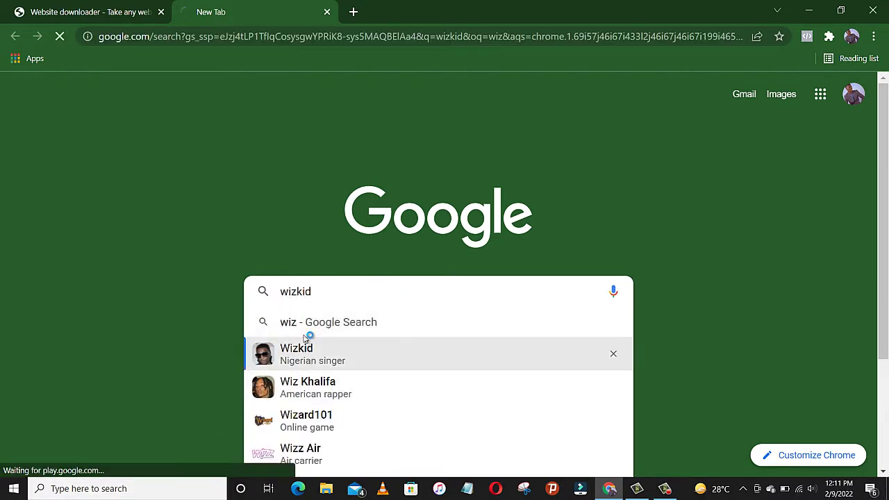
scroll(254, 287, "down", 5)
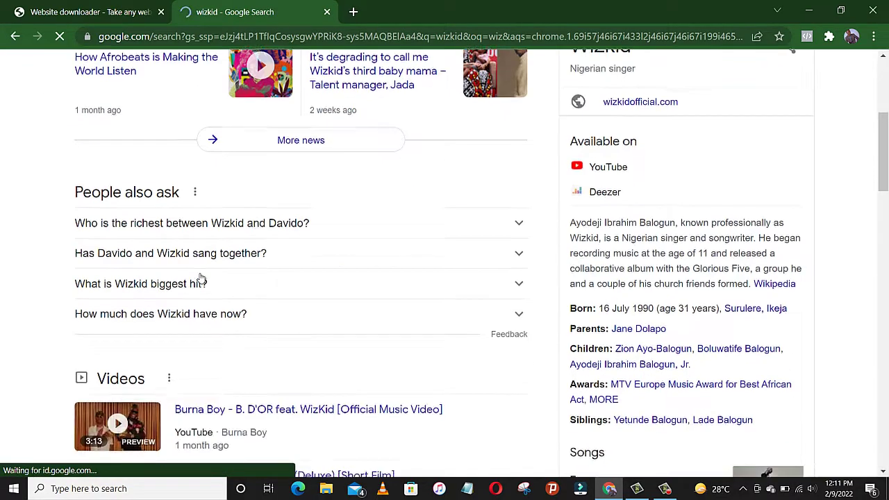
scroll(200, 277, "down", 7)
scroll(6, 179, "up", 1)
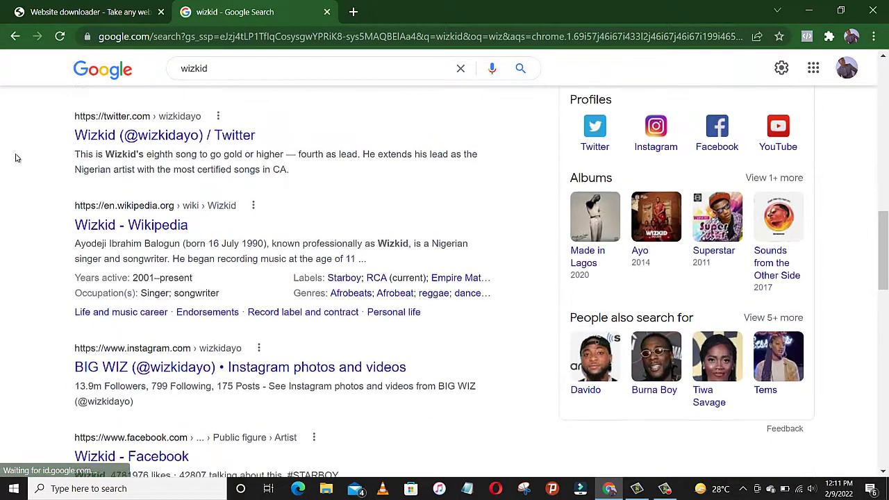
left_click(166, 278)
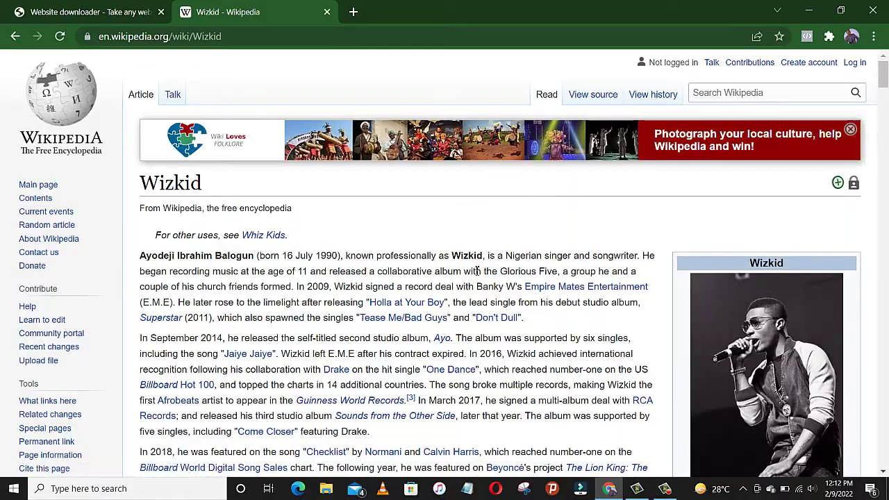
Step: Copy the Wizkid article's URL and paste it into the Website Downloader's address field
scroll(476, 271, "down", 20)
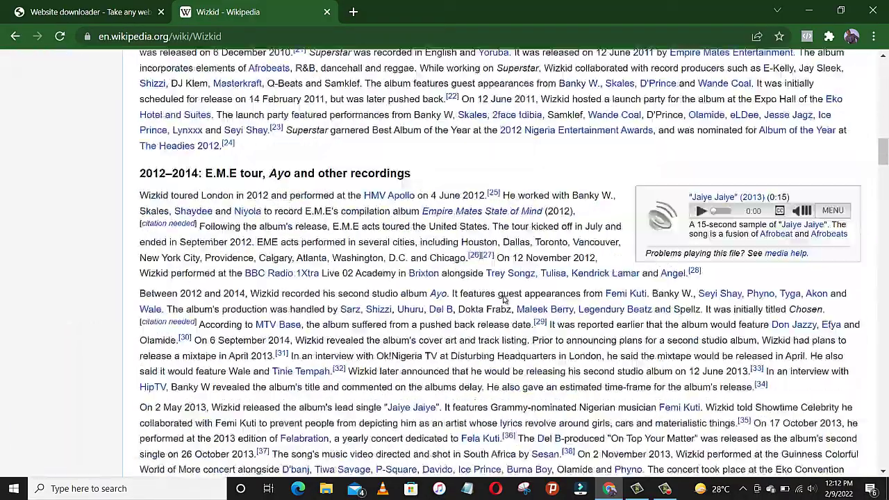
scroll(503, 299, "up", 20)
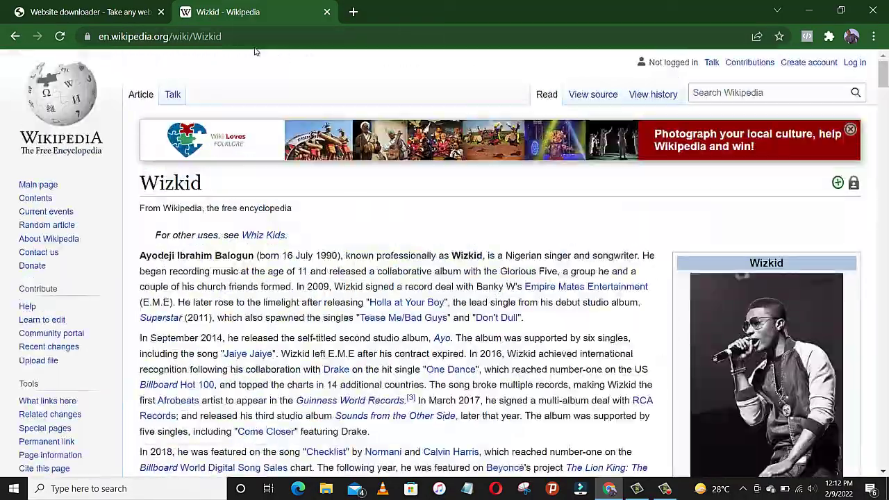
left_click(258, 36)
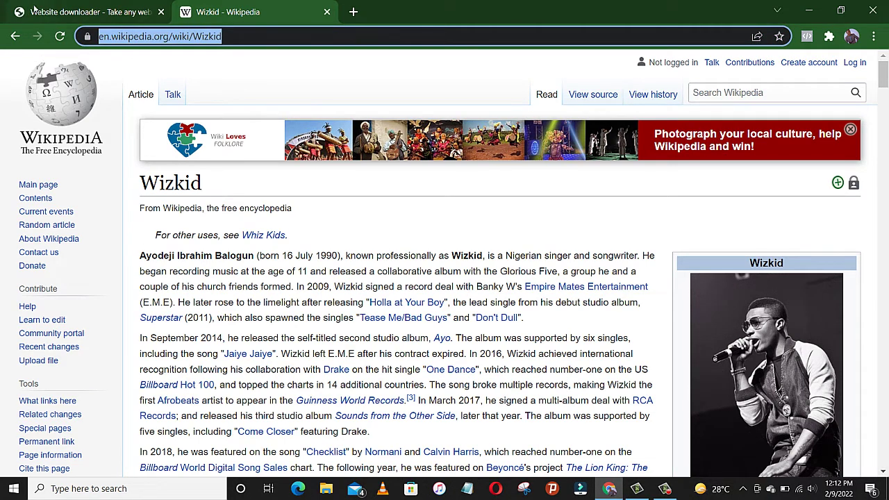
left_click(55, 11)
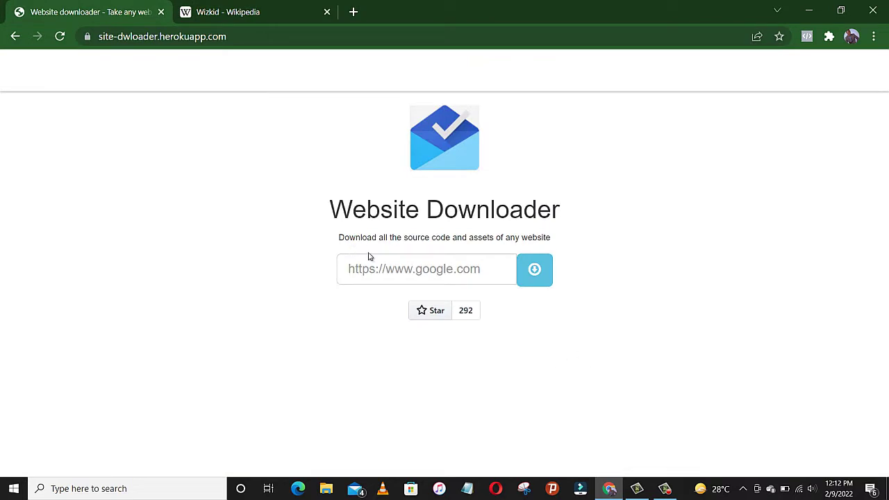
right_click(430, 269)
left_click(422, 305)
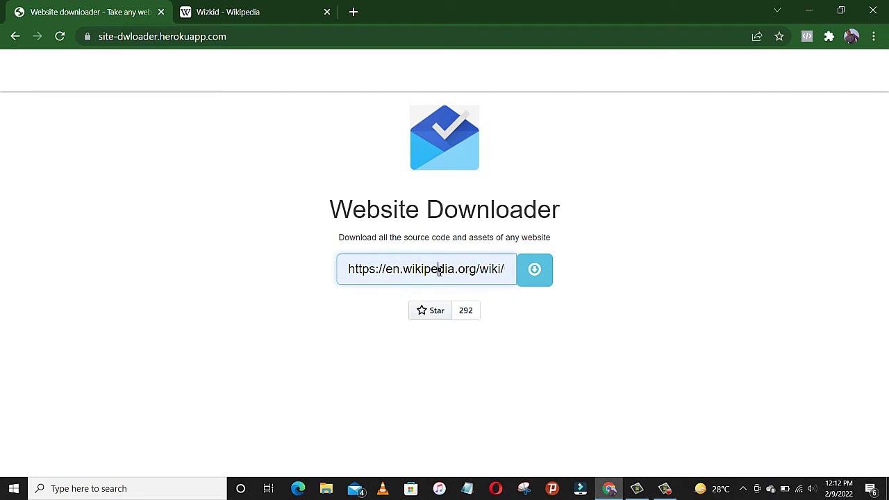
triple_click(440, 271)
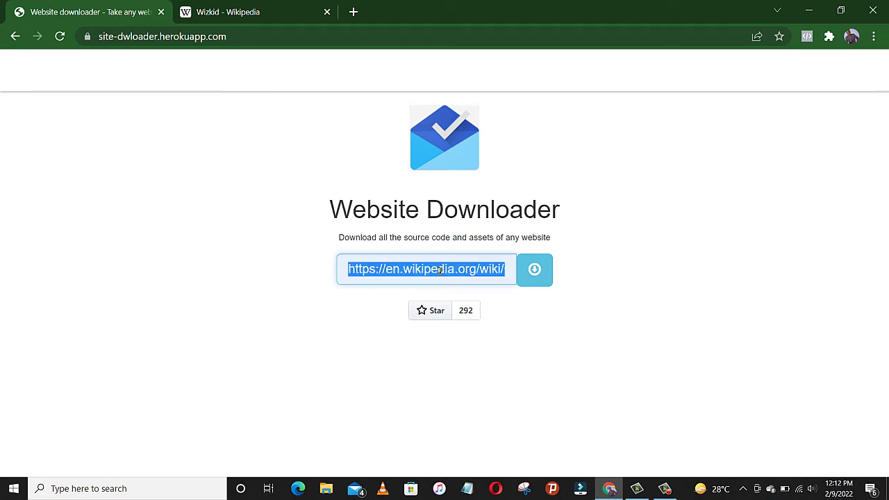
key("ctrl+v")
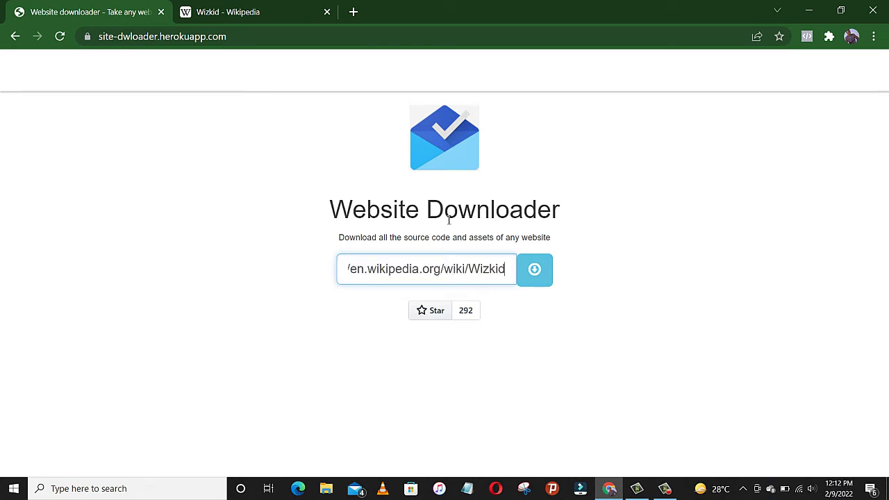
Step: Run the downloader on the entered article URL and download the compressed website assets
left_click(533, 273)
left_click(534, 272)
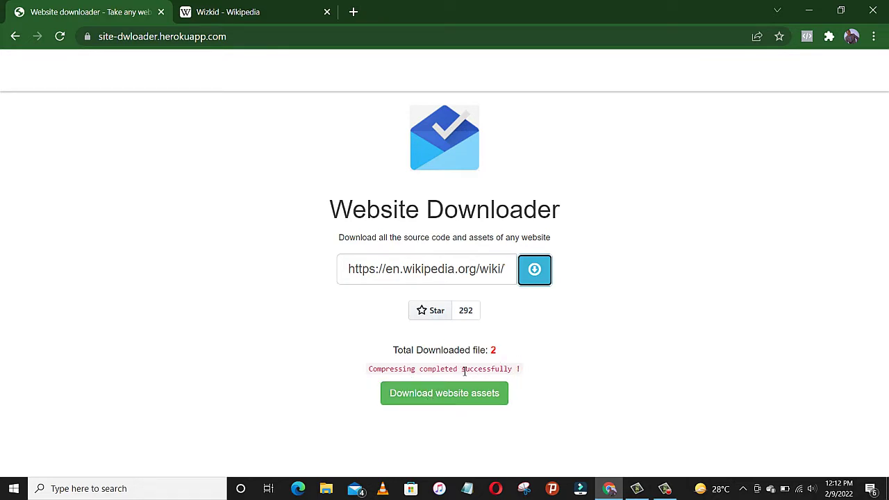
left_click(437, 400)
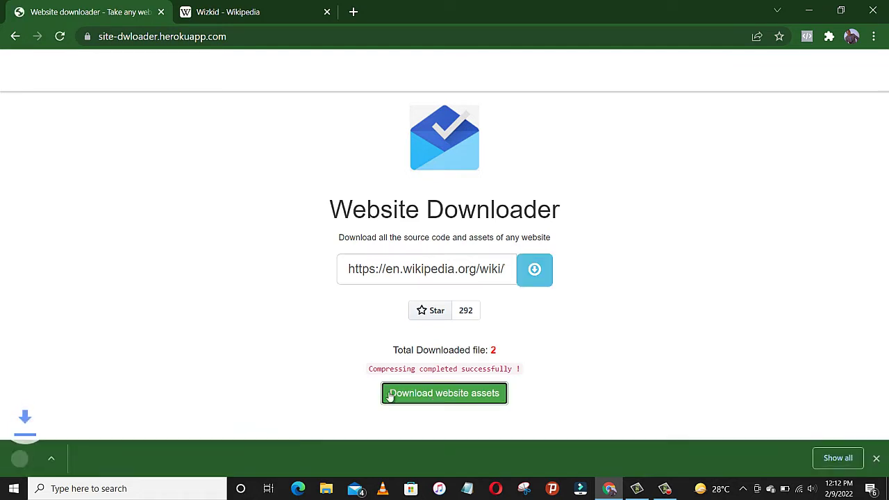
Step: Extract the newly downloaded Wikipedia archive in the Downloads folder to its own "en.wikipedia.org (1)" folder
left_click(326, 490)
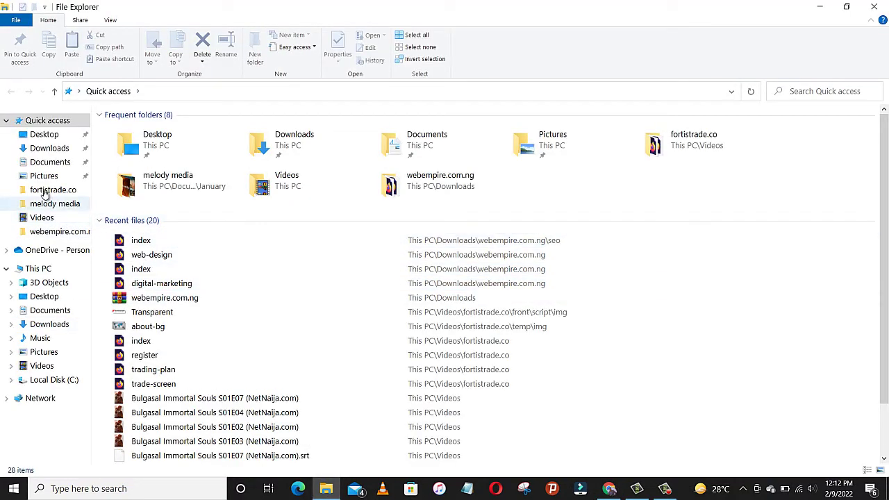
left_click(50, 148)
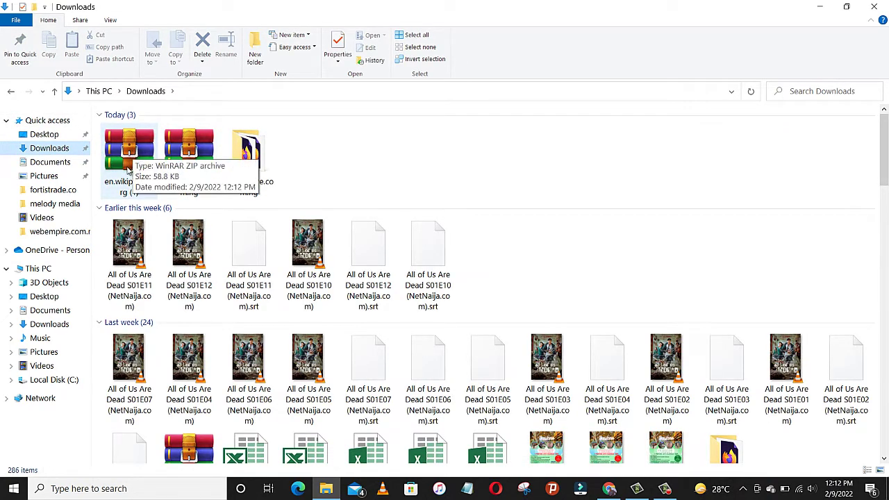
right_click(127, 162)
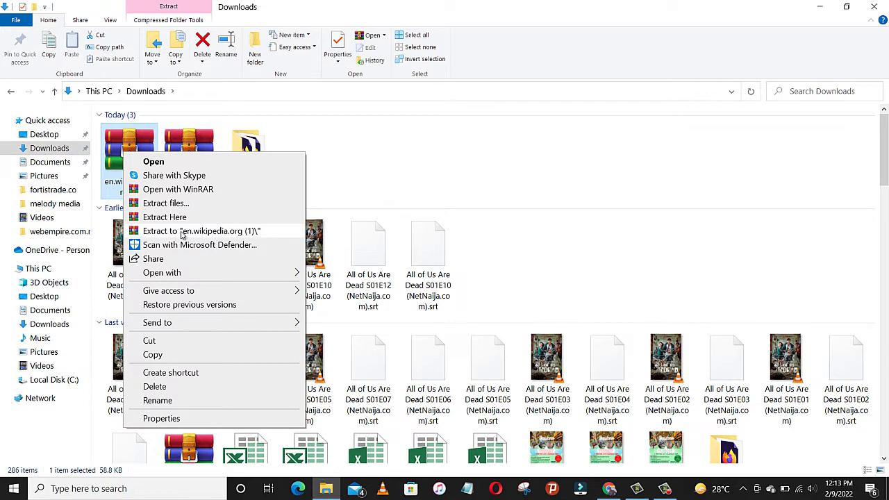
left_click(182, 232)
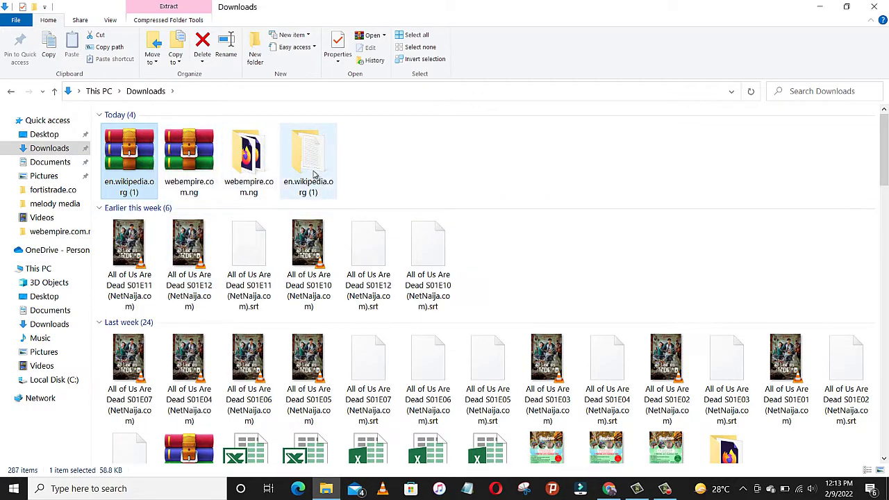
Step: Open the extracted "en.wikipedia.org (1)" folder and go into its wiki subfolder
double_click(314, 176)
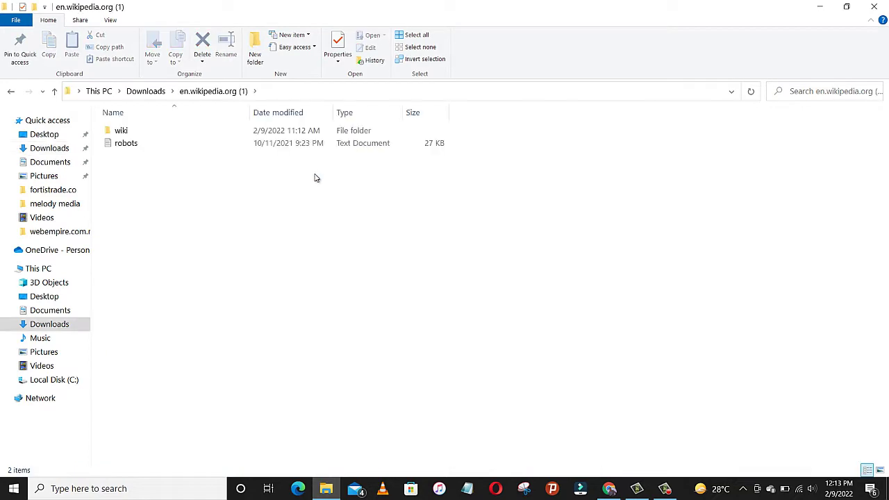
left_click(172, 137)
double_click(173, 136)
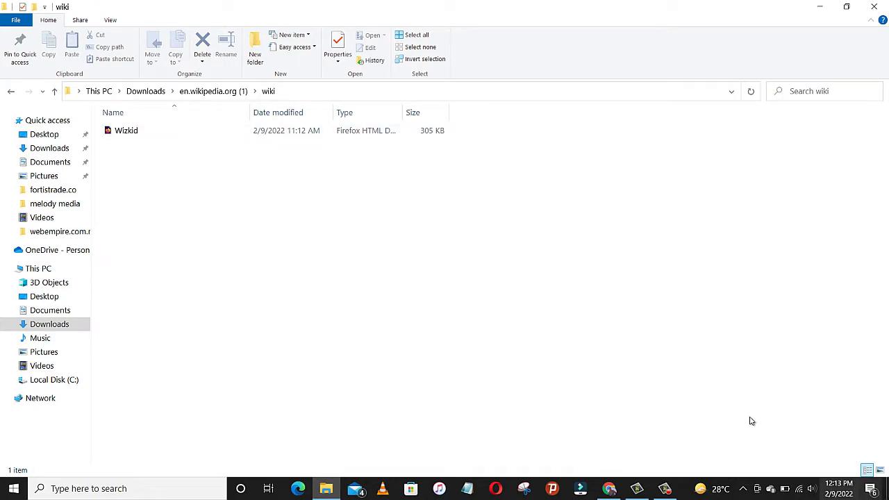
Step: Take the computer offline by turning on Airplane mode in the network settings
left_click(800, 492)
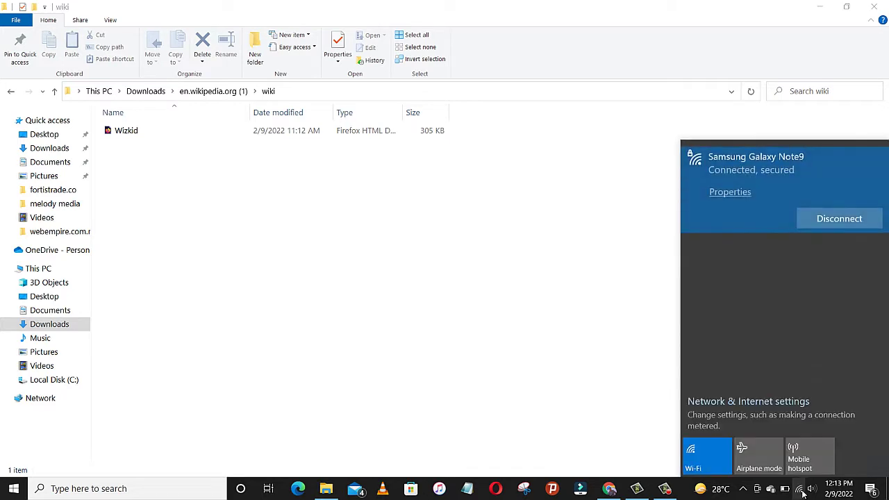
left_click(770, 467)
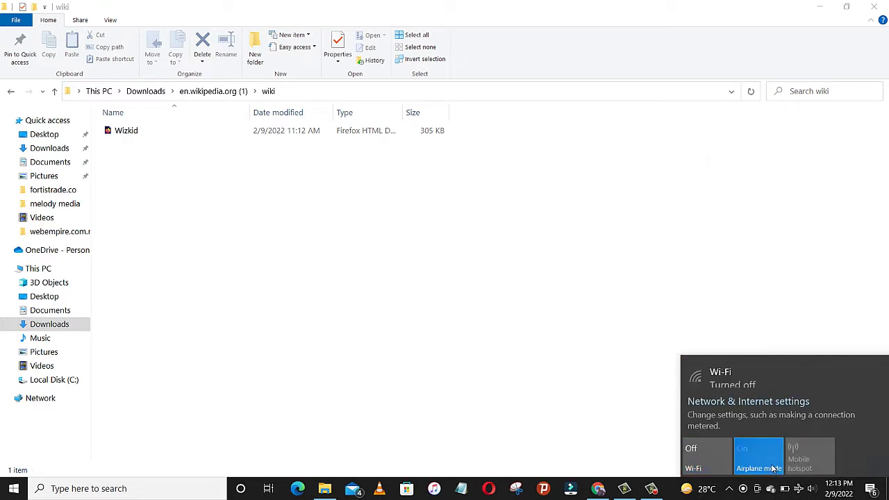
left_click(496, 385)
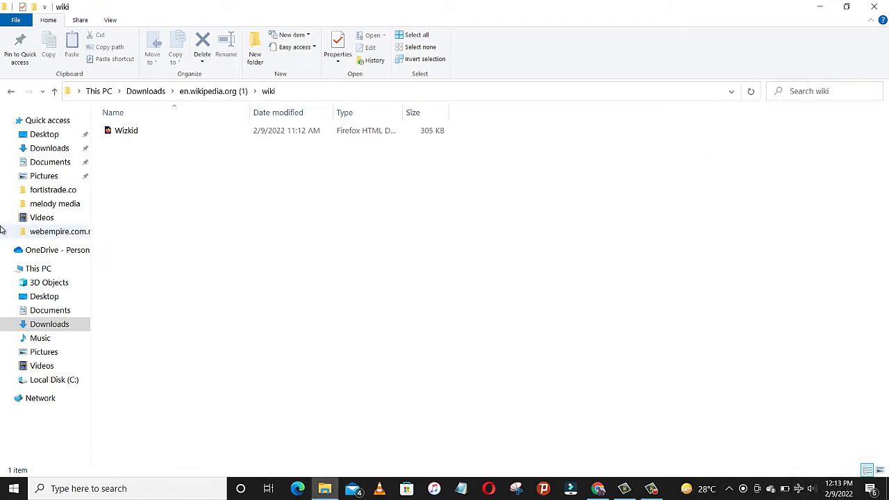
Step: Open the downloaded Wizkid HTML file in Firefox and examine the article's content offline
double_click(153, 131)
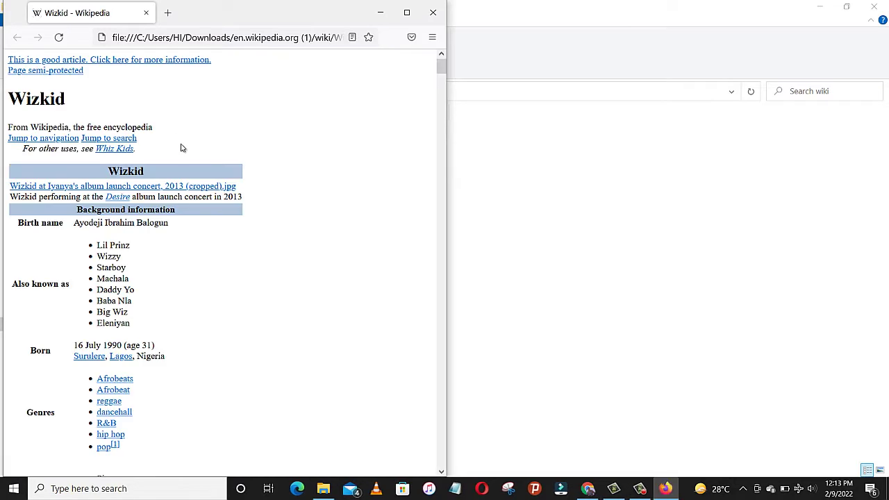
scroll(194, 230, "down", 10)
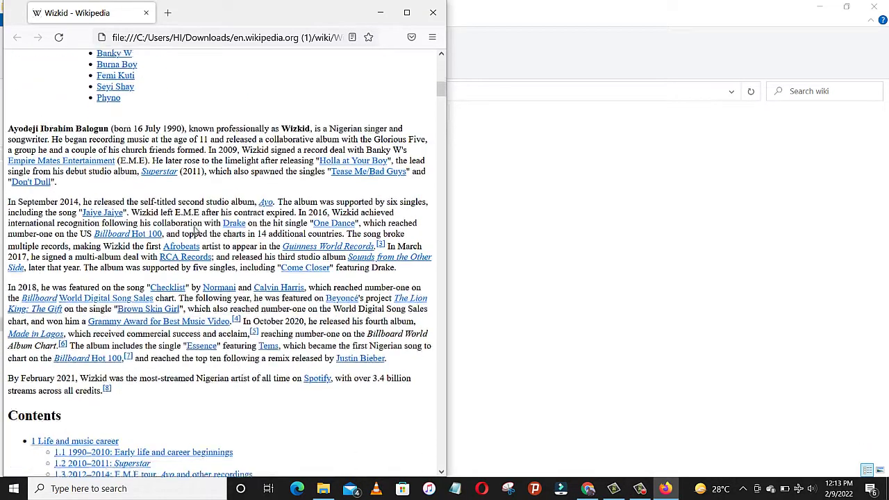
scroll(186, 221, "up", 2)
scroll(187, 217, "down", 6)
scroll(187, 219, "down", 15)
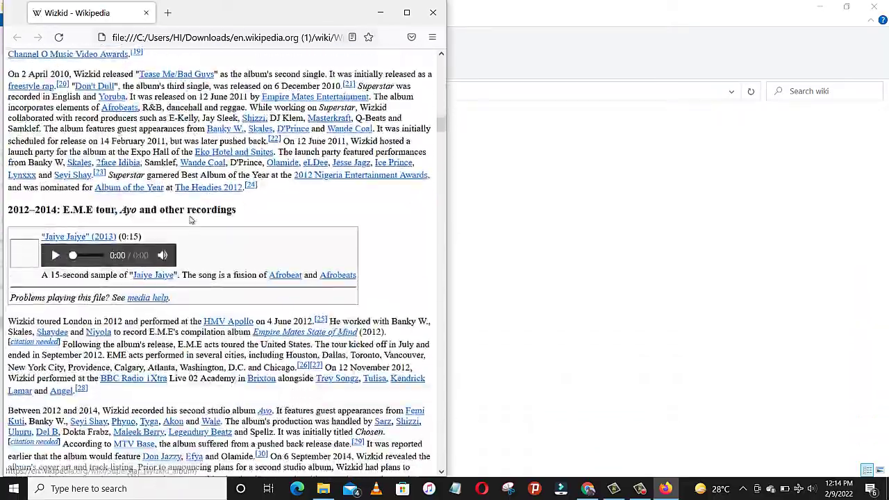
scroll(191, 221, "down", 15)
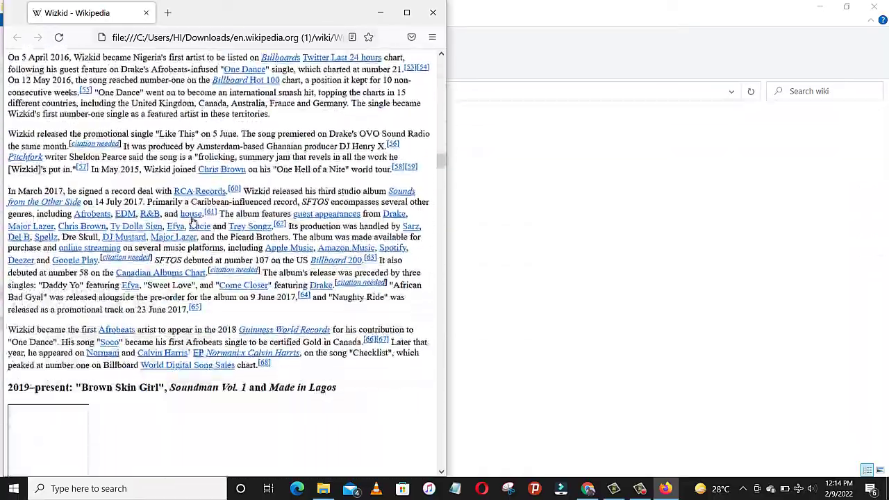
scroll(195, 219, "down", 15)
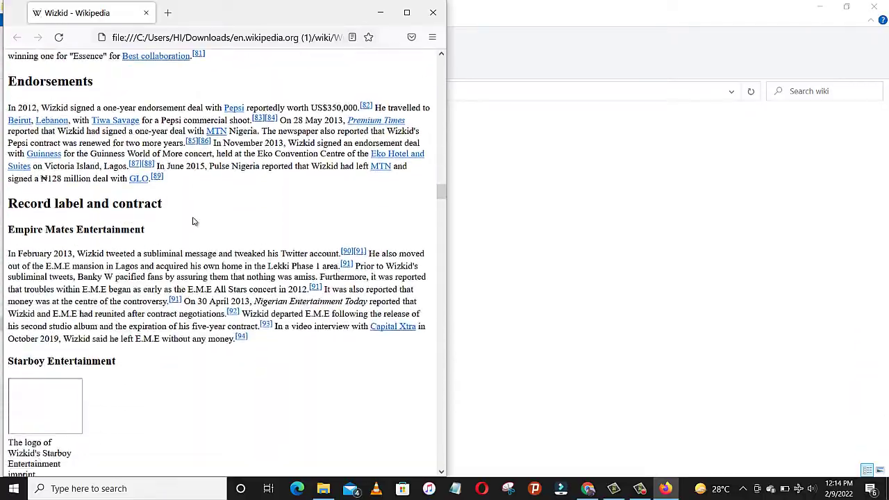
scroll(198, 221, "down", 20)
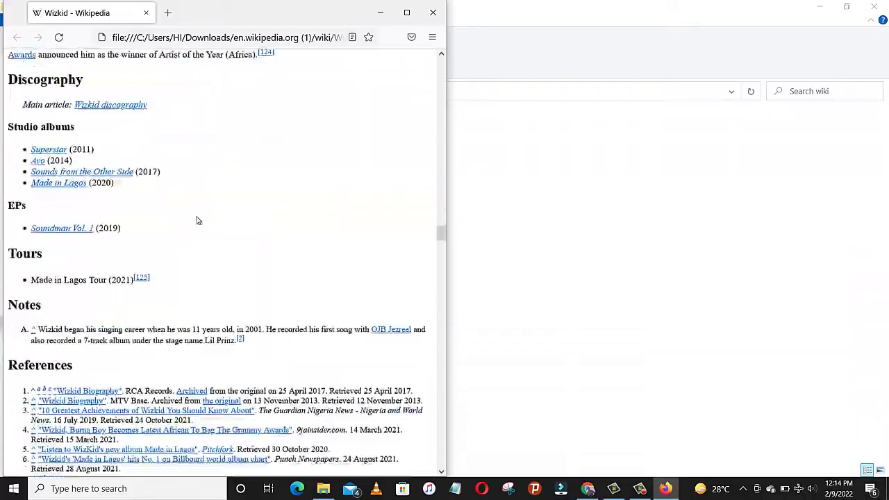
scroll(198, 221, "up", 20)
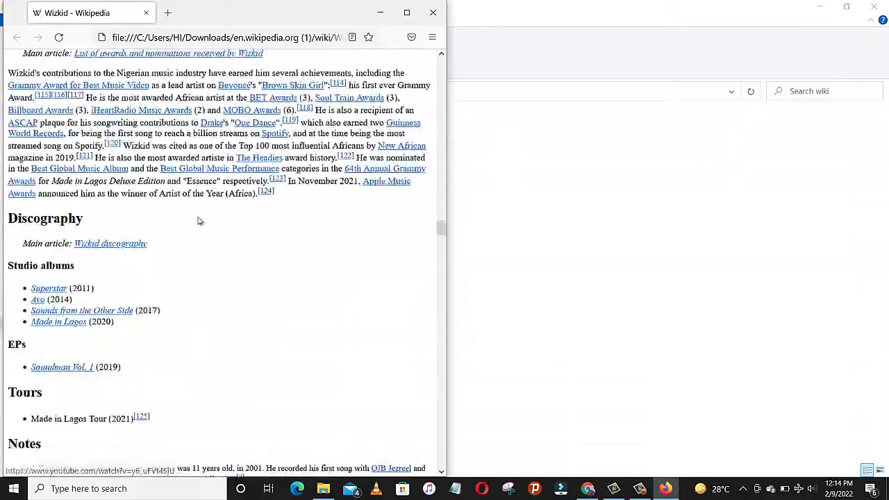
Step: Test the Afrobeats genre link in the offline Wizkid article's background information, and return to the saved article
scroll(202, 230, "up", 20)
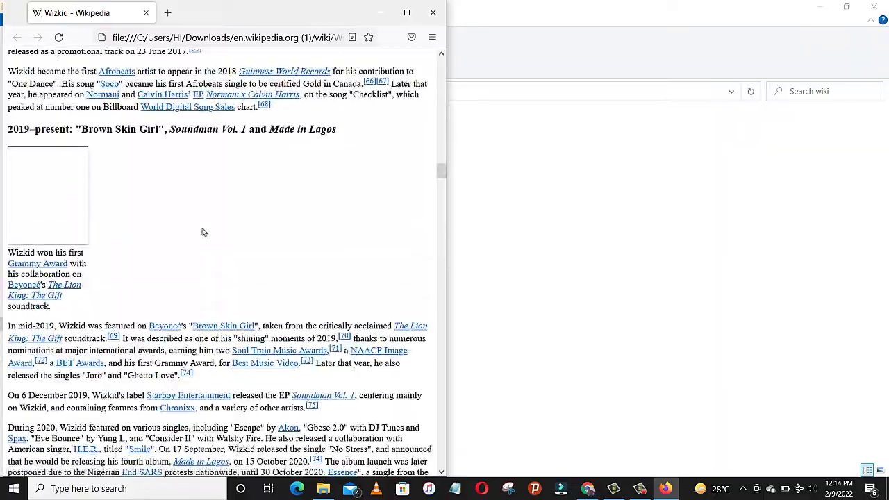
scroll(196, 232, "up", 20)
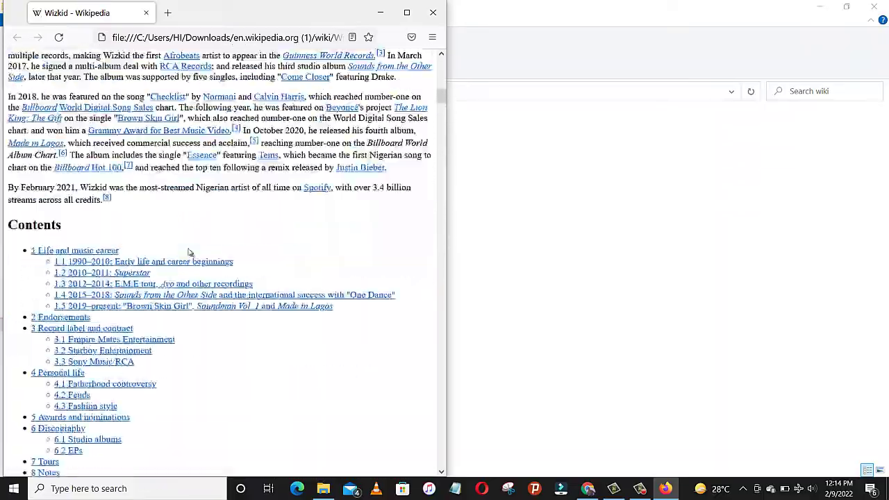
scroll(197, 248, "up", 8)
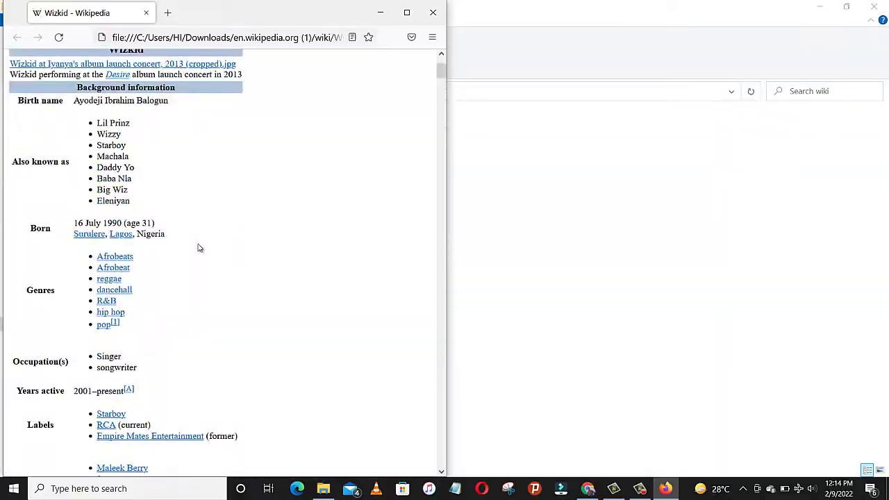
scroll(193, 246, "up", 3)
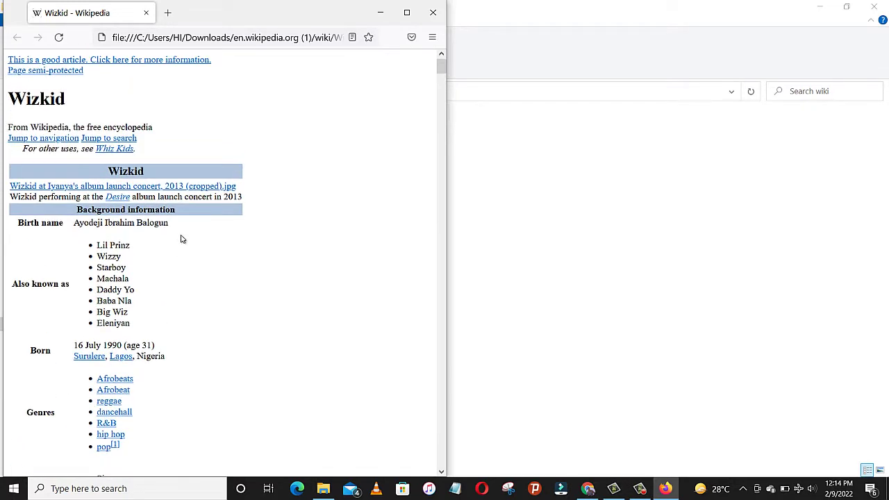
left_click(116, 383)
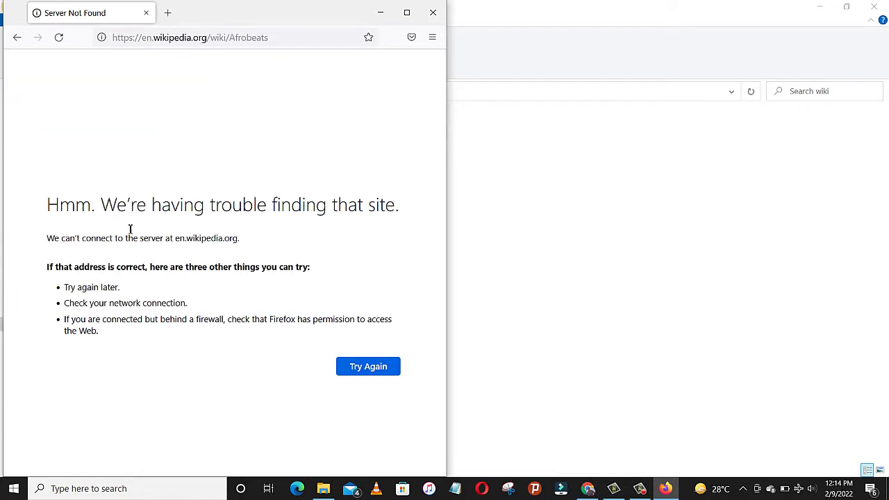
left_click(22, 43)
Step: Test the R&B and dancehall genre links in the offline article, returning to the saved page after each one
scroll(147, 321, "down", 3)
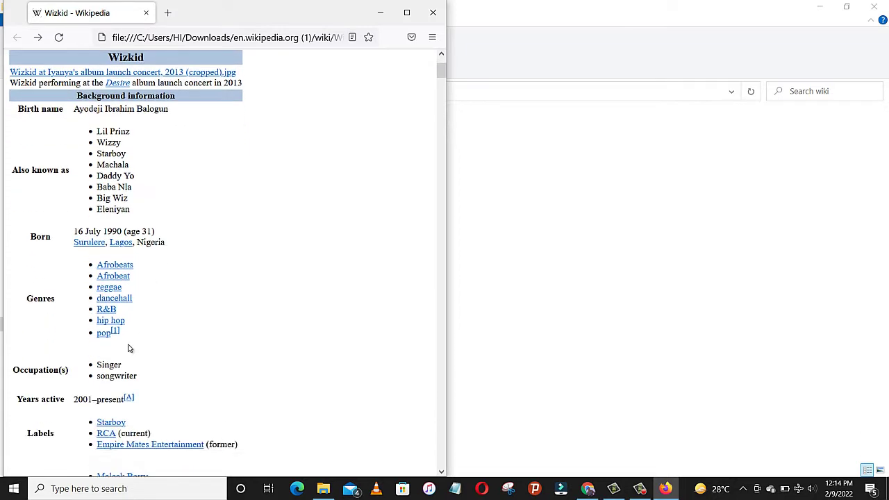
left_click(111, 303)
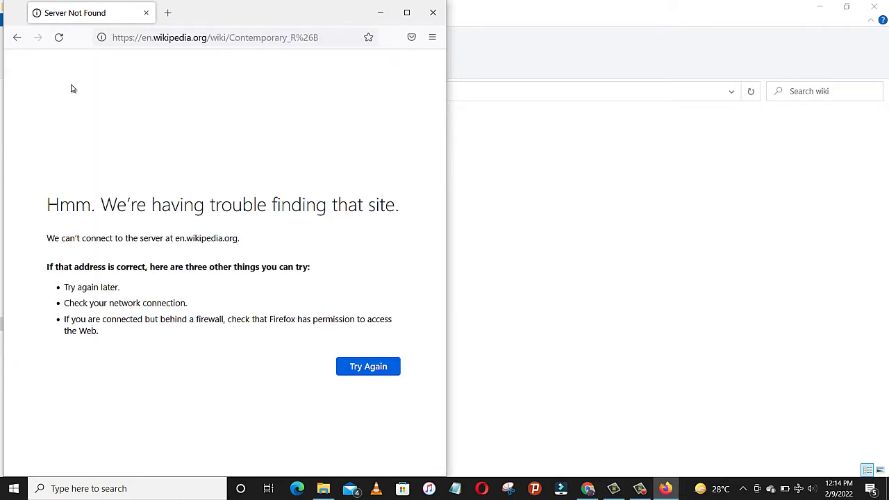
left_click(19, 43)
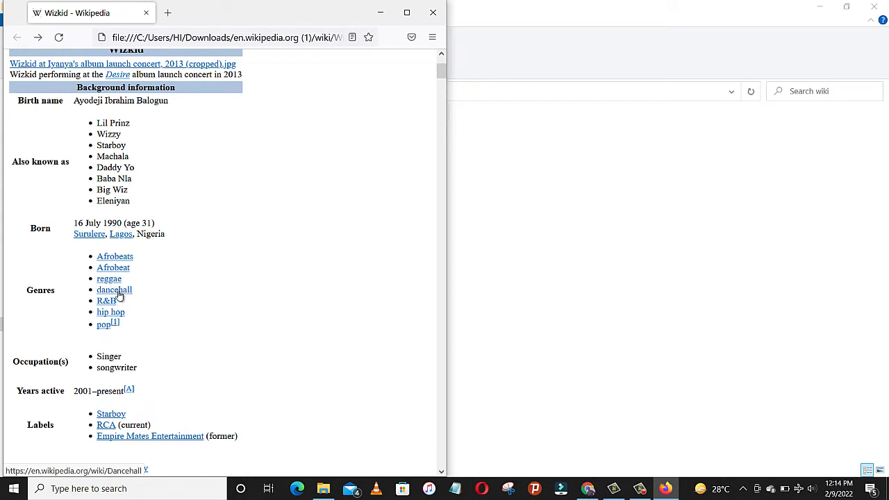
left_click(115, 290)
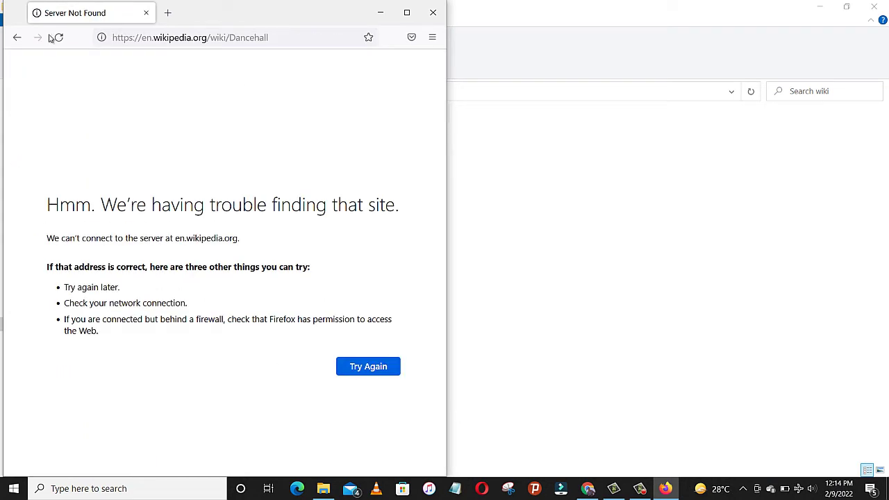
left_click(17, 38)
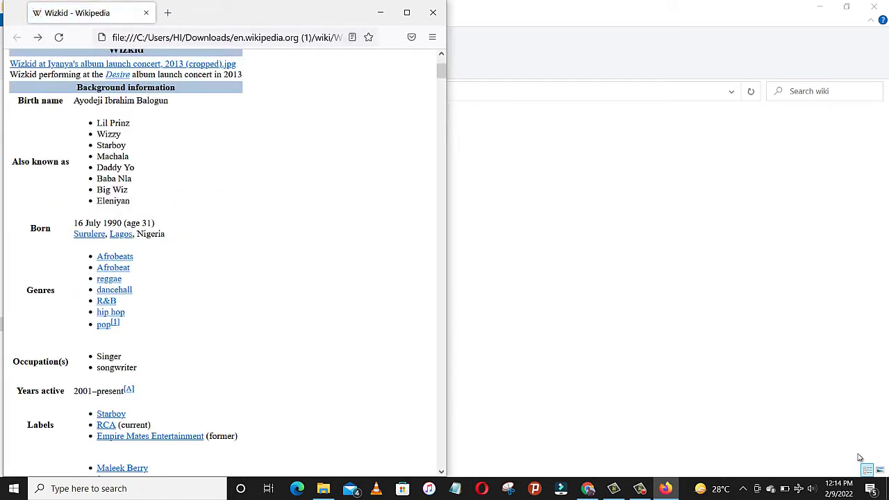
Step: Switch to Chrome, show the original Wizkid article and arrange its window side by side with the offline copy in Firefox
scroll(30, 264, "up", 3)
scroll(30, 263, "down", 12)
scroll(30, 266, "up", 10)
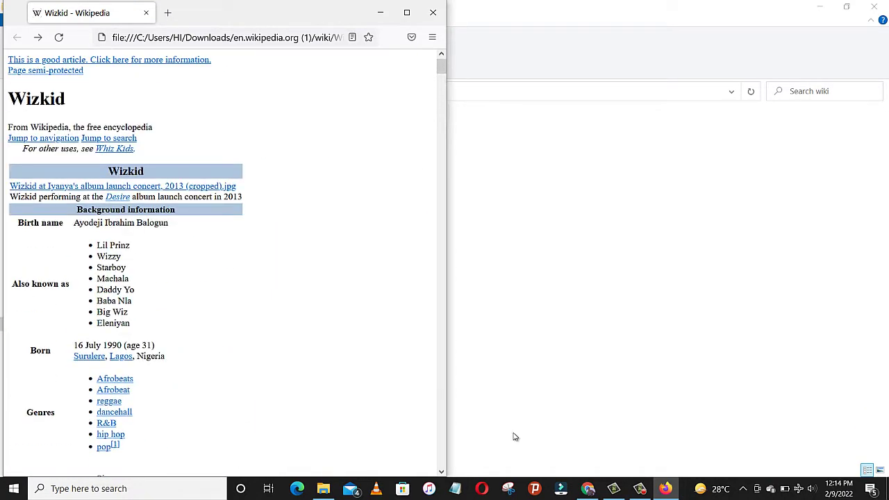
left_click(587, 486)
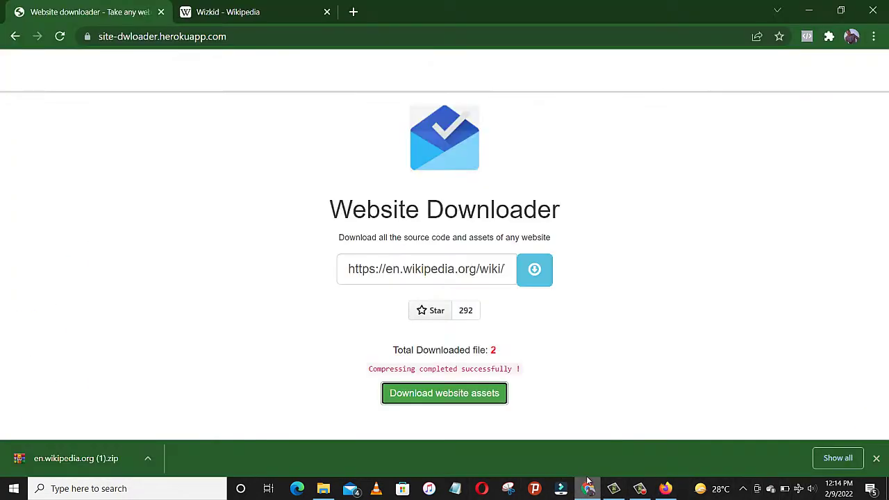
left_click(235, 7)
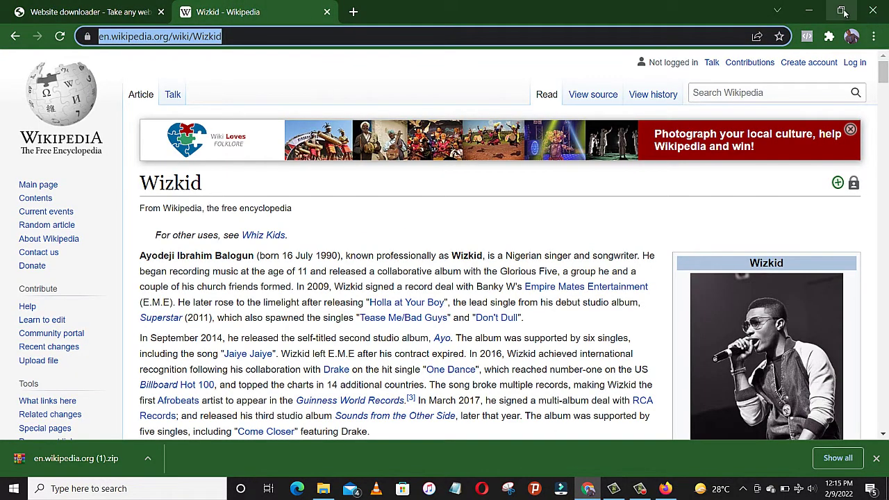
key("End")
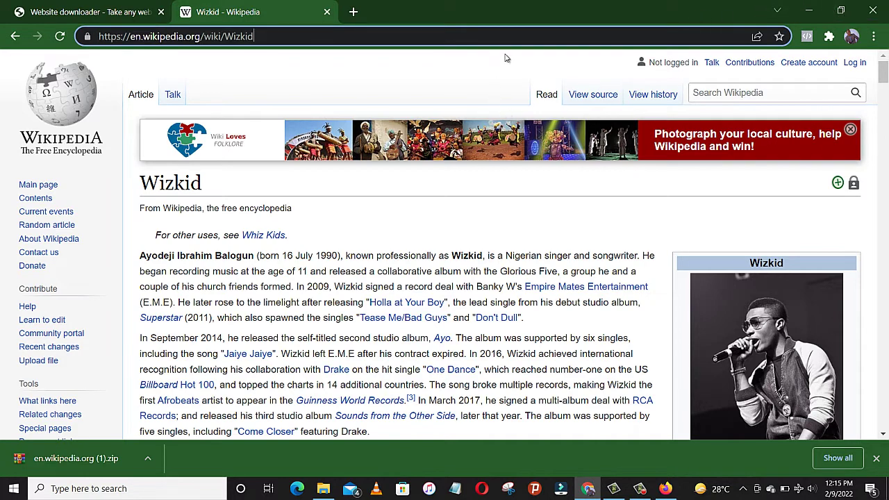
key("super+Right")
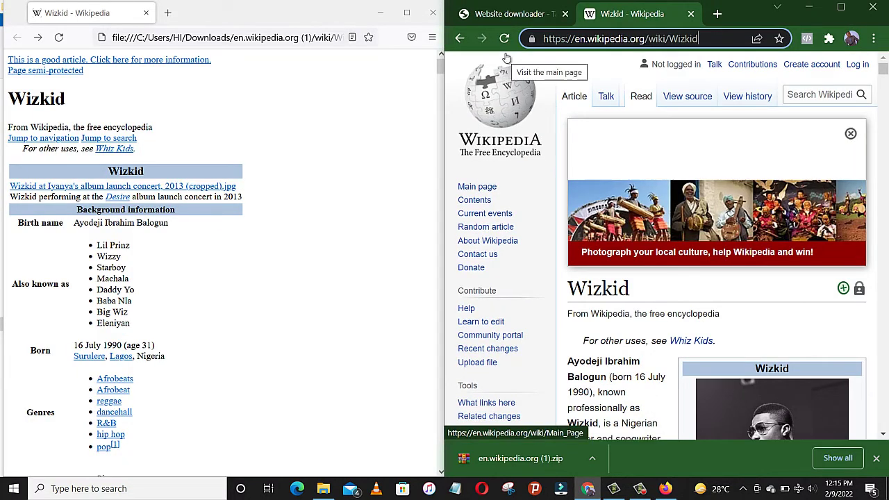
left_click(208, 8)
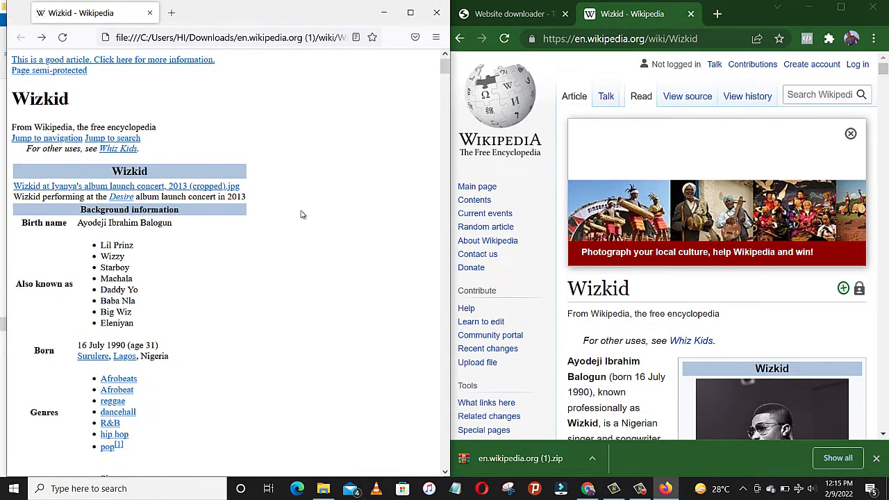
Step: Compare the heading, photo and background information box of the offline Wizkid page with the original article
scroll(535, 222, "down", 3)
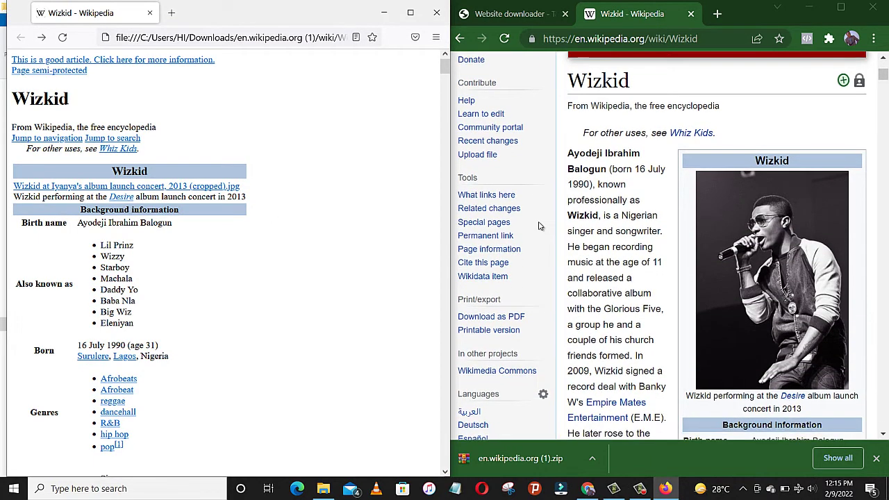
scroll(537, 229, "up", 1)
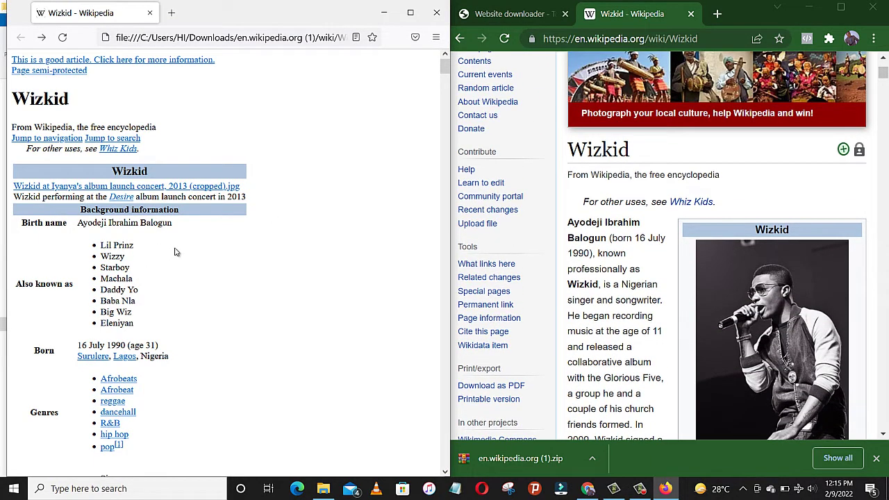
scroll(180, 255, "down", 2)
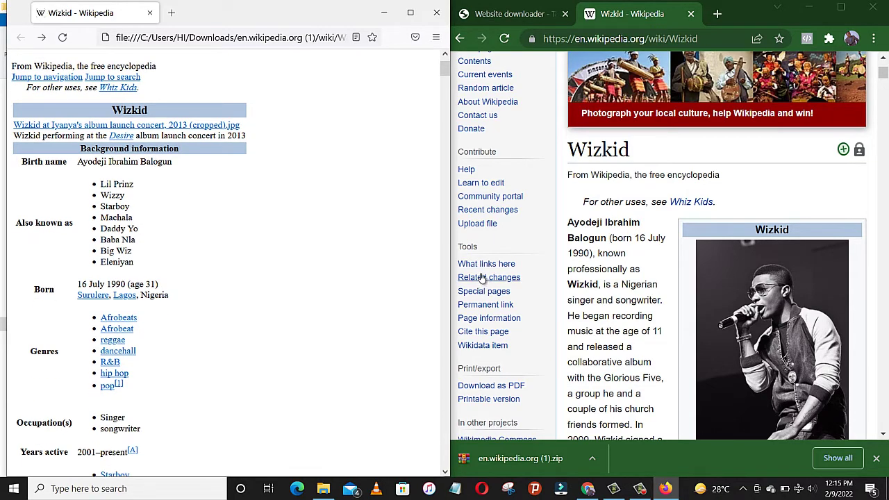
scroll(484, 280, "down", 5)
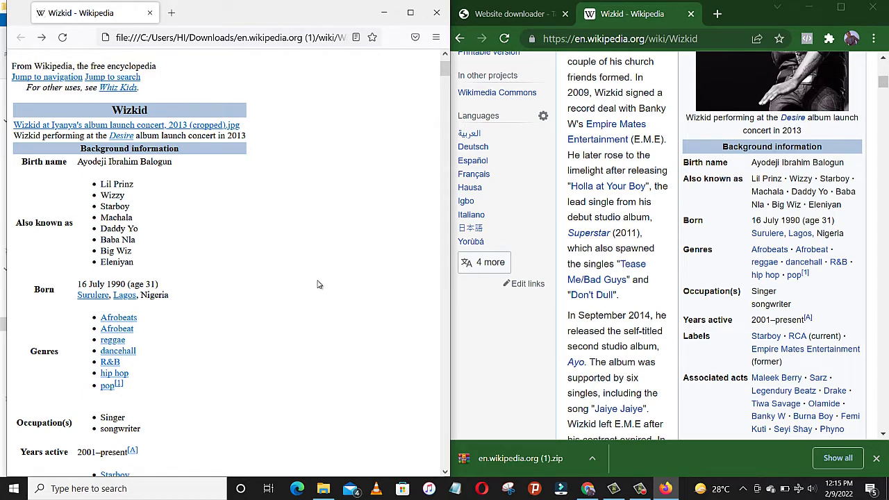
scroll(317, 284, "down", 2)
scroll(777, 260, "down", 2)
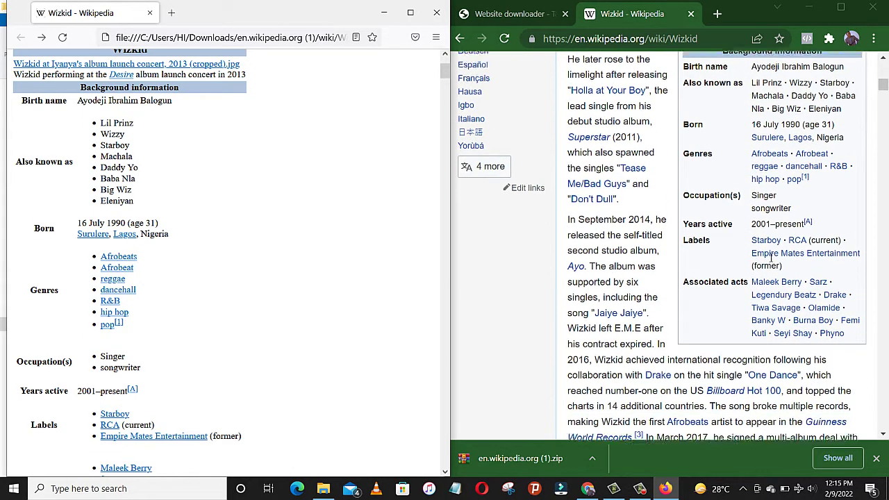
scroll(770, 259, "up", 1)
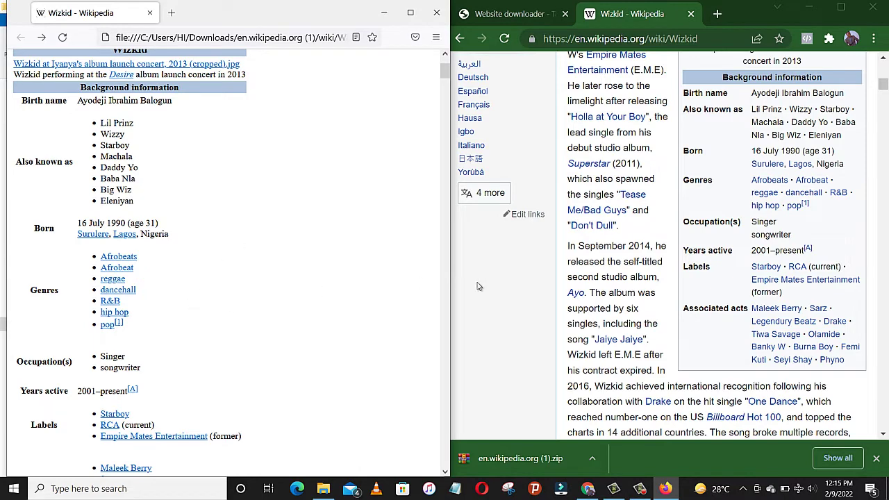
Step: Close Chrome's download bar and compare the associated acts and introductory paragraphs in both versions of the article
left_click(876, 458)
scroll(436, 396, "down", 5)
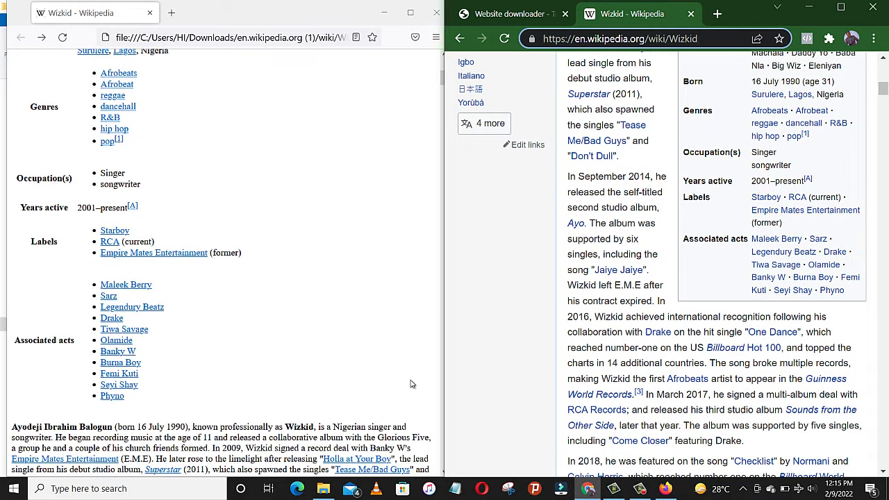
scroll(539, 366, "down", 2)
scroll(340, 415, "down", 2)
scroll(341, 415, "down", 5)
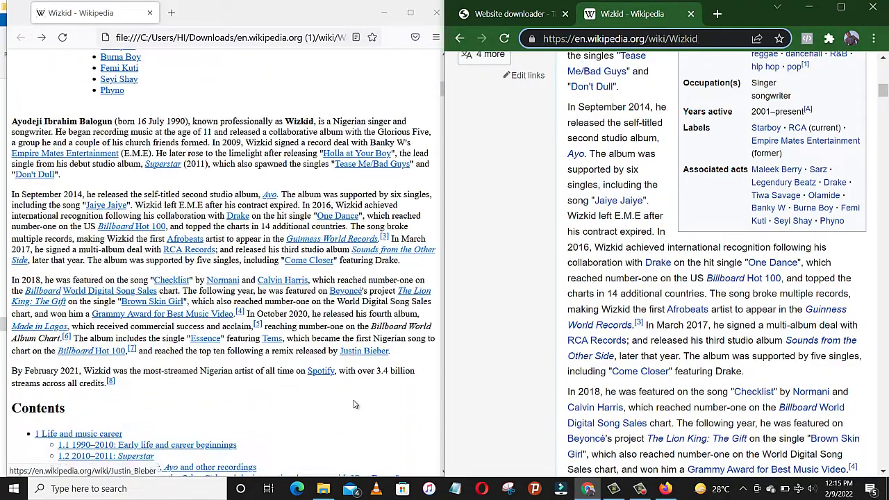
scroll(361, 381, "down", 2)
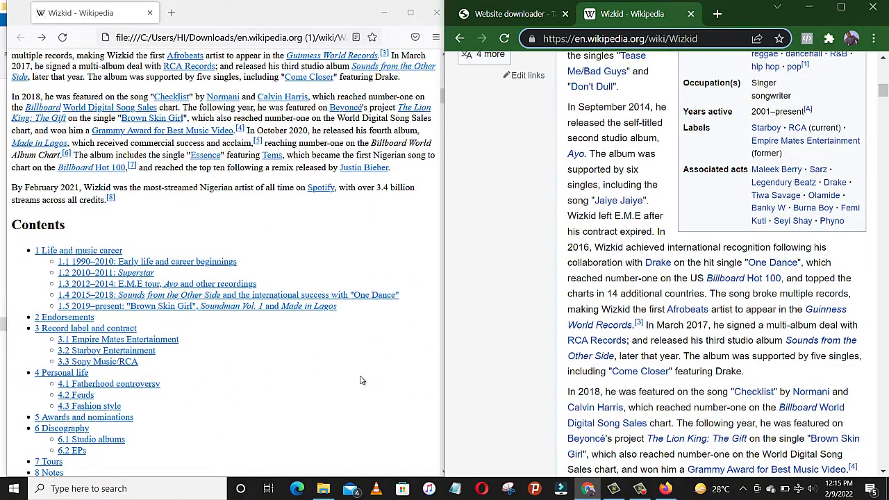
scroll(356, 379, "up", 2)
scroll(354, 376, "up", 6)
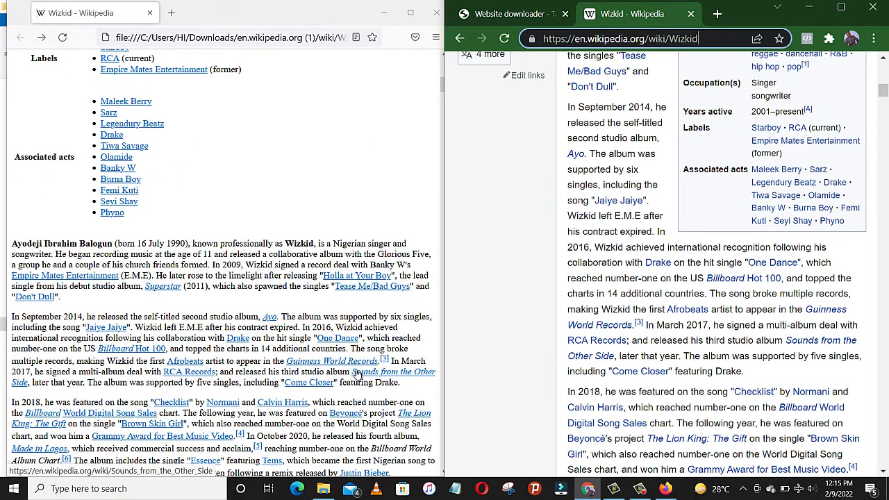
scroll(355, 375, "down", 2)
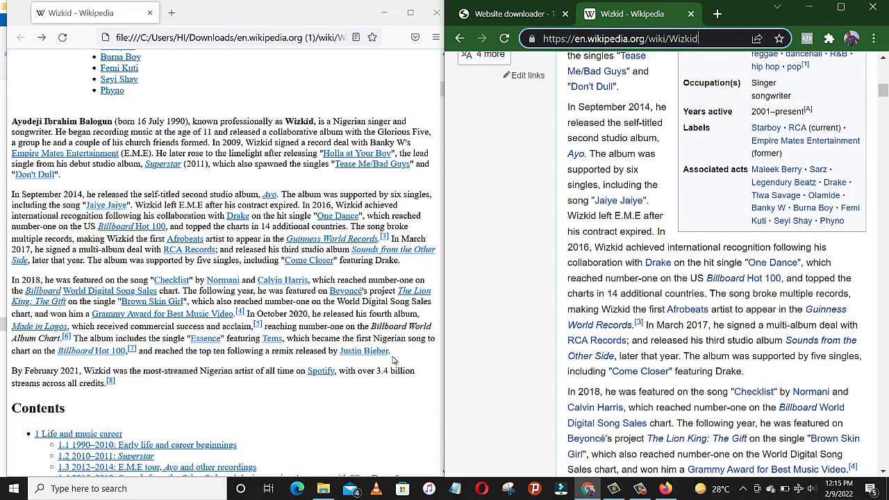
scroll(543, 326, "down", 1)
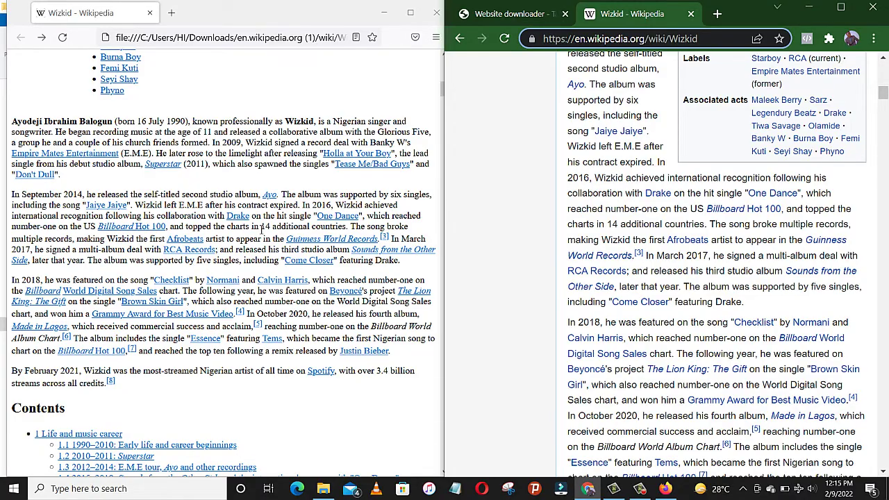
Step: Compare the contents list and the career sections of the two versions, and examine the offline copy's endorsement and record label sections
scroll(246, 233, "down", 3)
scroll(481, 293, "down", 8)
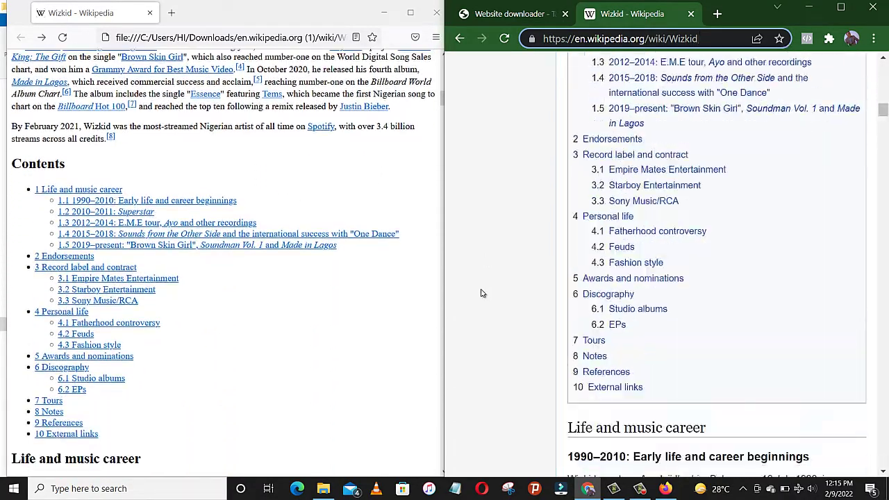
scroll(481, 293, "down", 10)
scroll(27, 203, "down", 3)
scroll(111, 275, "down", 2)
scroll(111, 274, "down", 6)
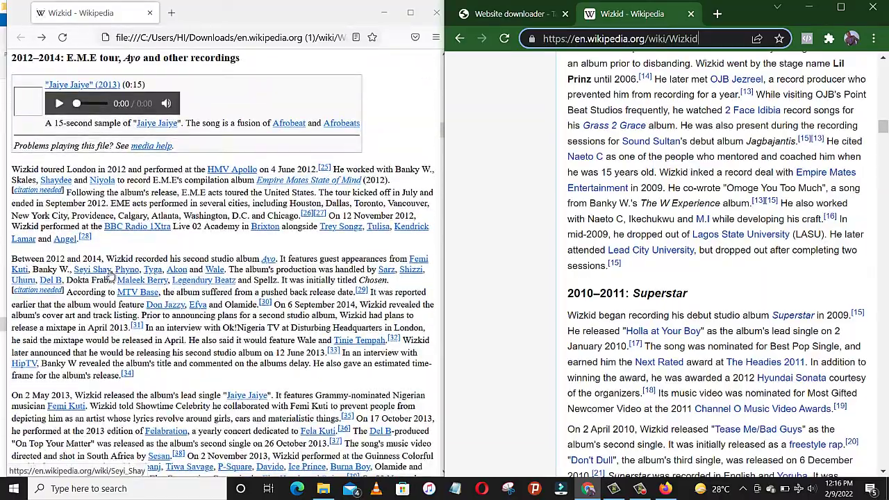
scroll(110, 275, "down", 10)
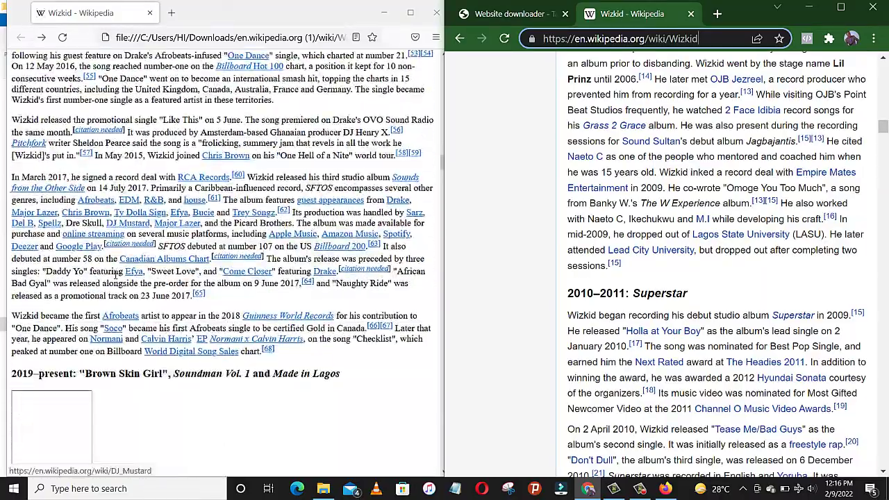
scroll(116, 276, "down", 6)
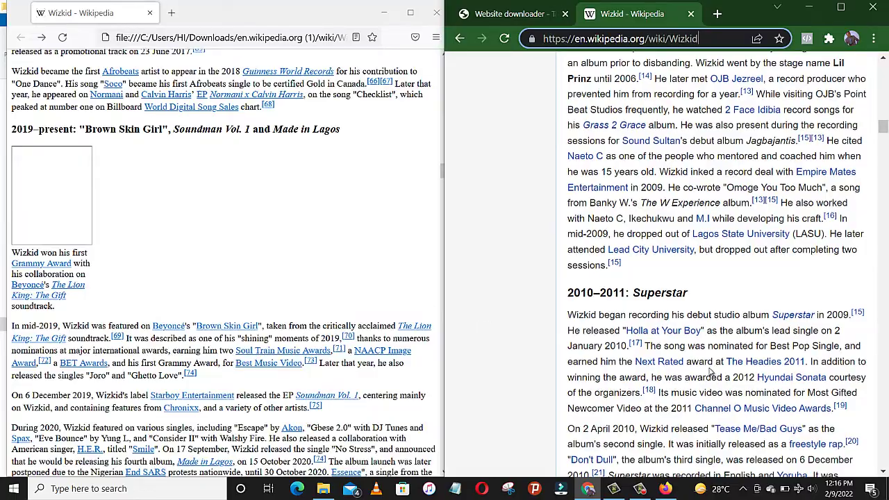
scroll(710, 373, "down", 20)
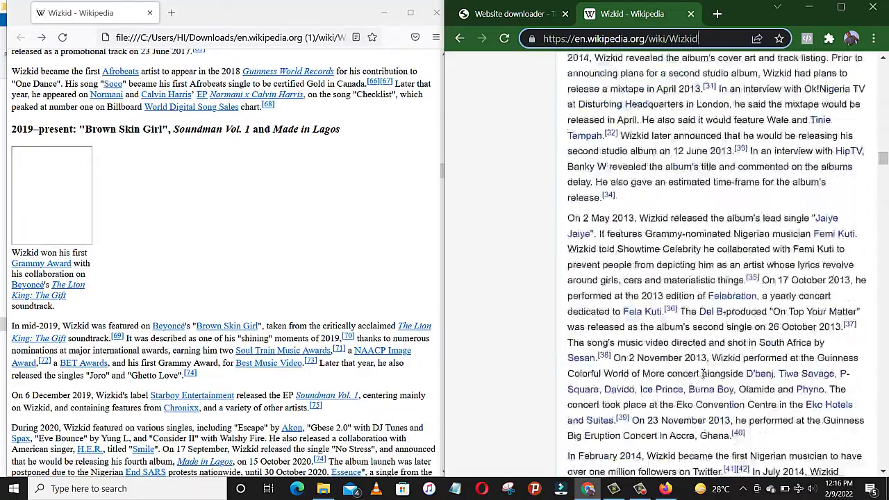
scroll(703, 372, "down", 15)
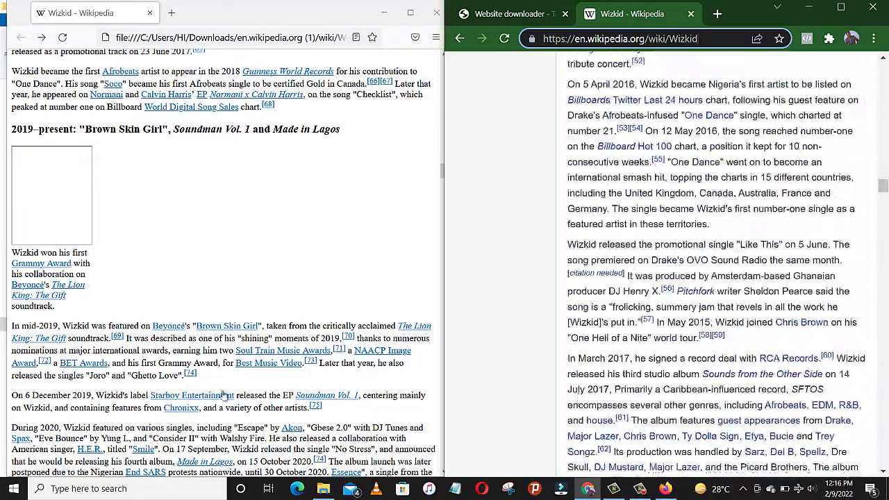
scroll(223, 394, "down", 12)
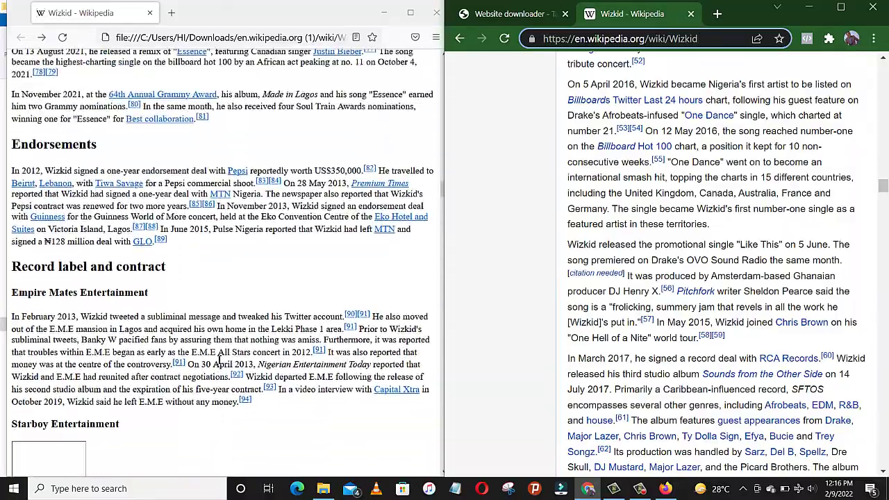
Step: Examine the offline Wizkid page from the endorsements through the record label, personal life, awards and discography sections
scroll(219, 359, "up", 8)
scroll(220, 358, "up", 11)
scroll(220, 359, "down", 13)
scroll(219, 359, "down", 20)
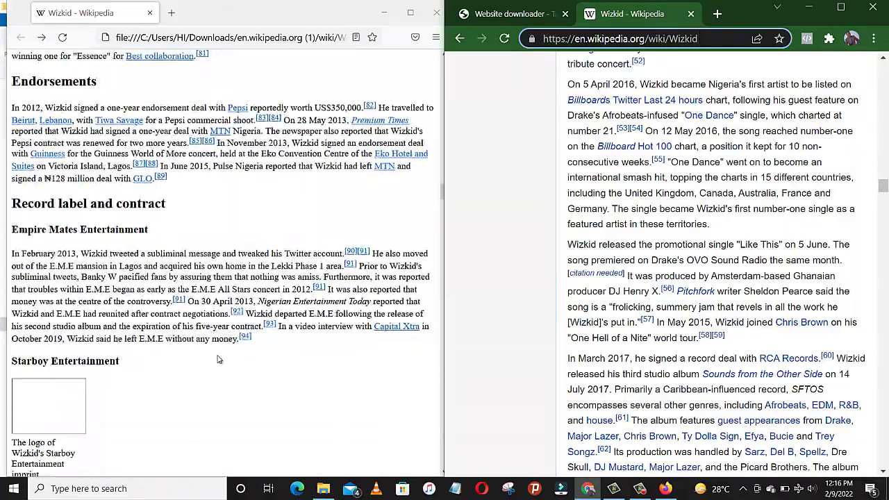
scroll(218, 358, "down", 16)
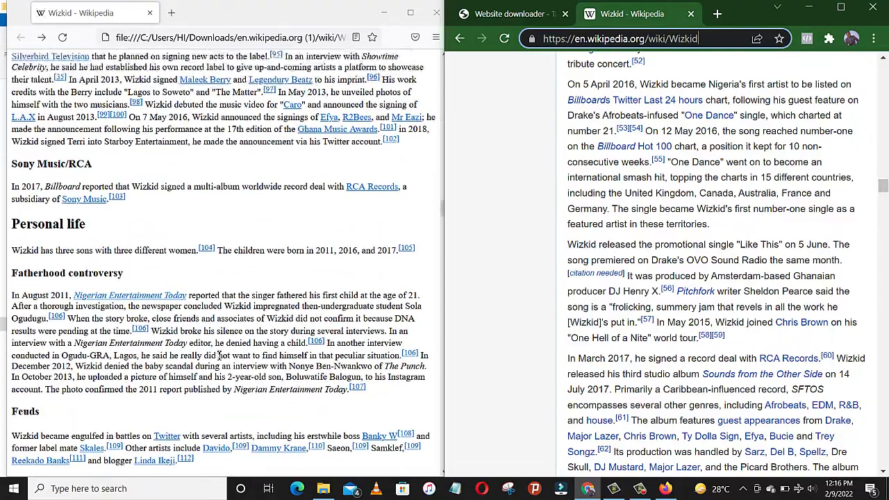
scroll(217, 358, "down", 2)
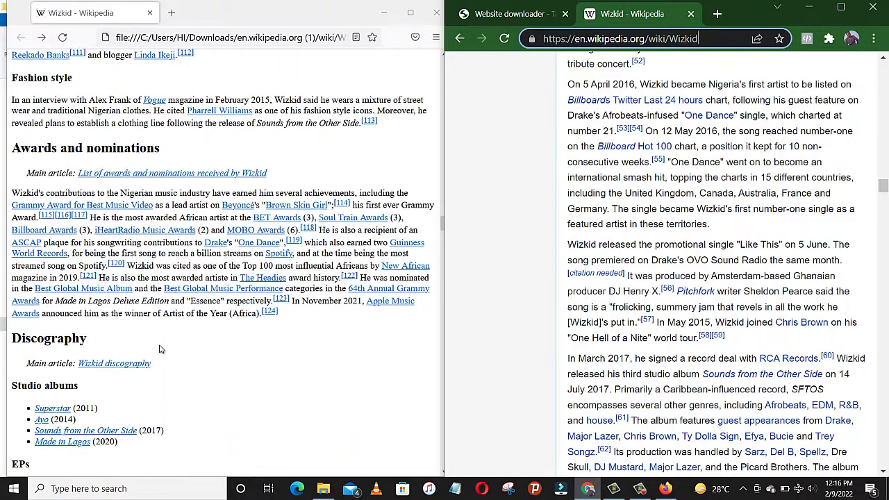
Step: Turn off airplane mode to restore the Wi-Fi connection and reload the saved Wizkid page in Firefox to check its layout
left_click(785, 488)
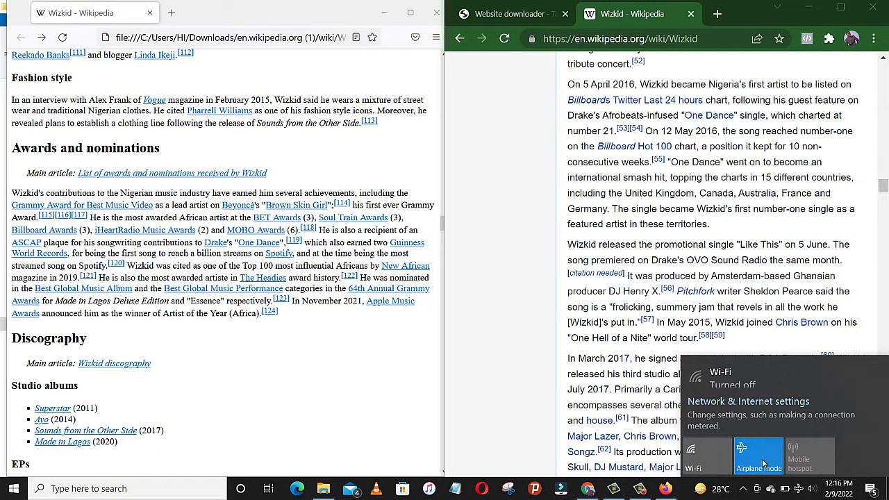
left_click(758, 458)
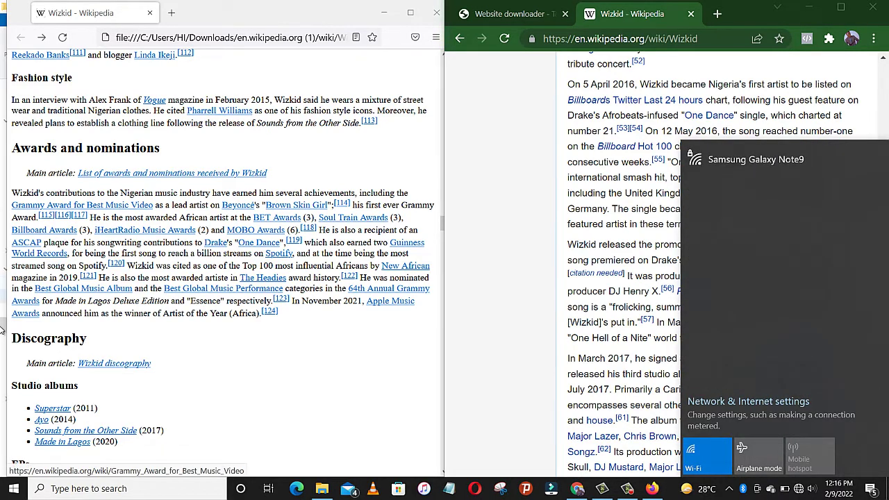
scroll(202, 290, "up", 15)
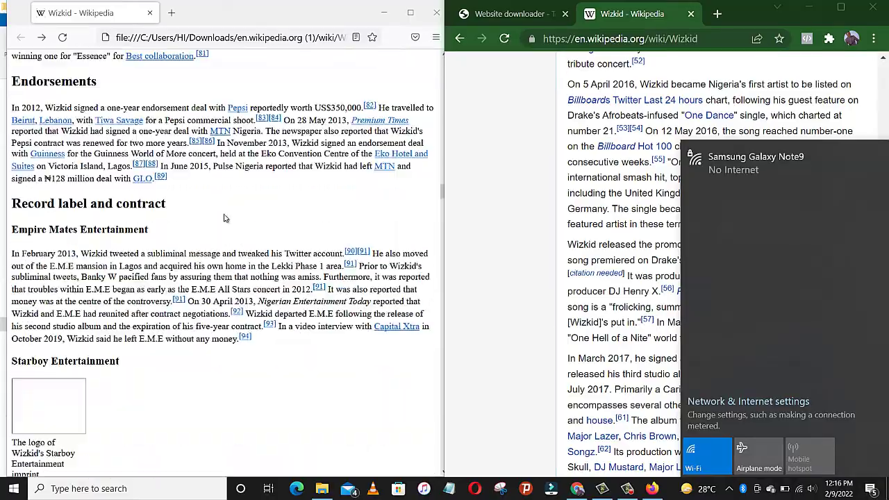
scroll(224, 218, "up", 15)
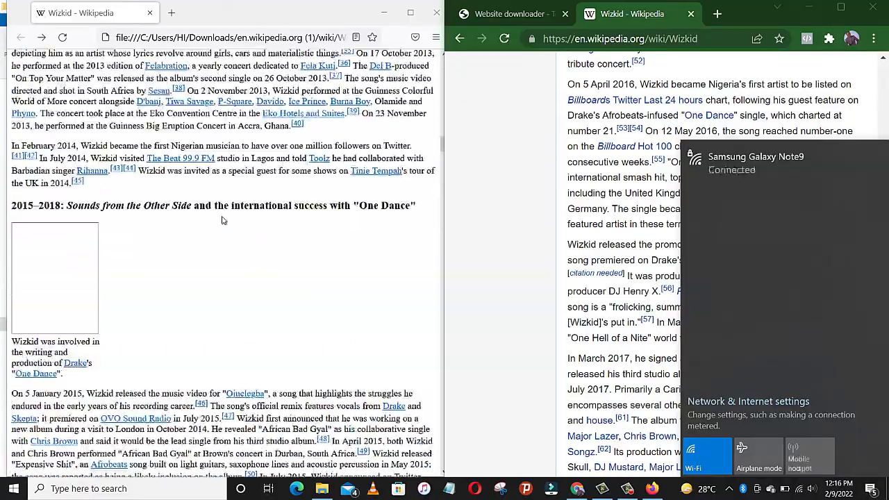
scroll(177, 287, "up", 15)
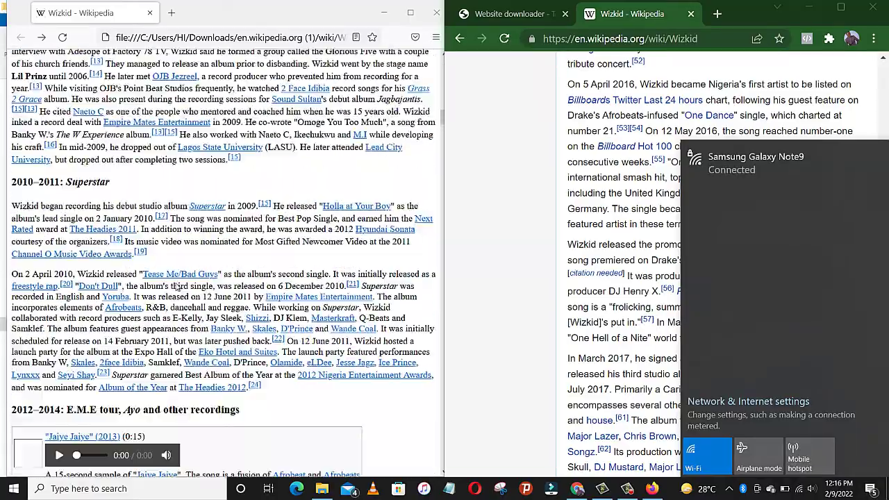
scroll(177, 287, "up", 15)
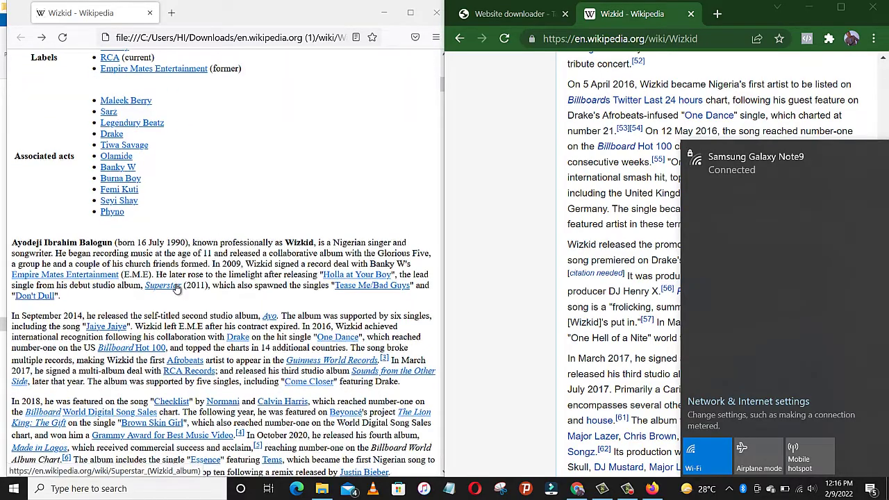
left_click(64, 43)
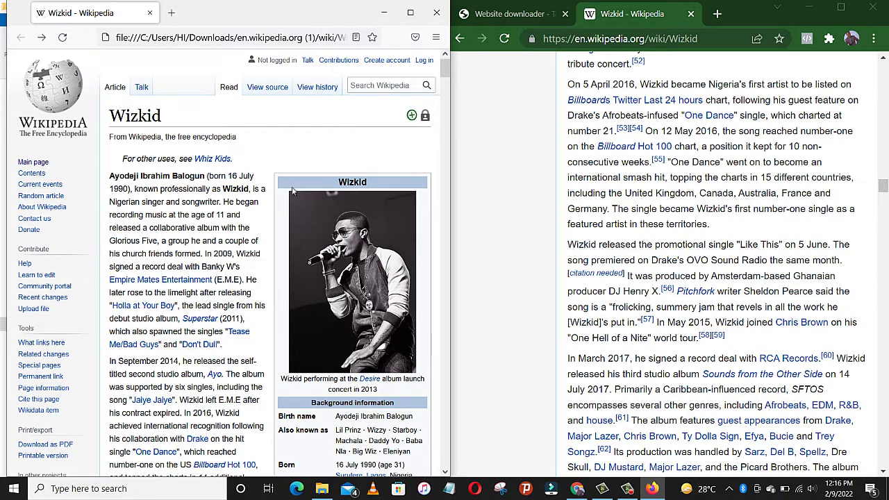
scroll(293, 198, "down", 4)
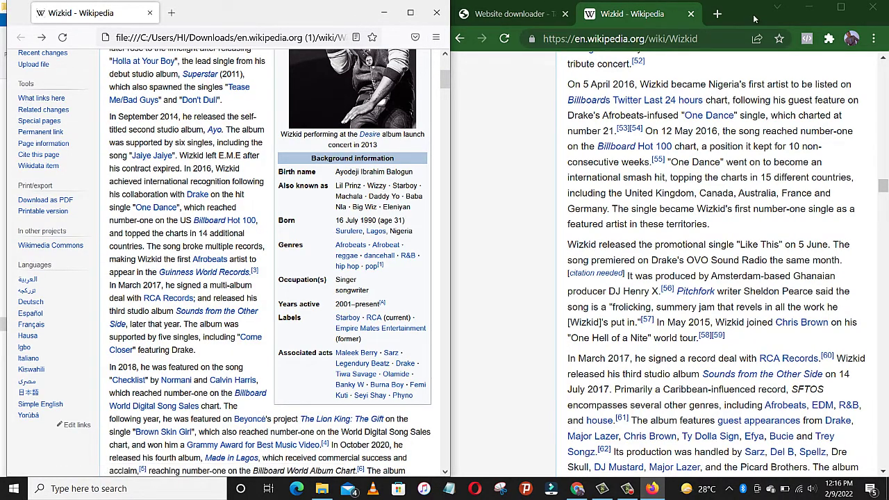
Step: Close the Firefox window with the saved Wizkid page and bring the wiki folder in File Explorer to the front
left_click(706, 39)
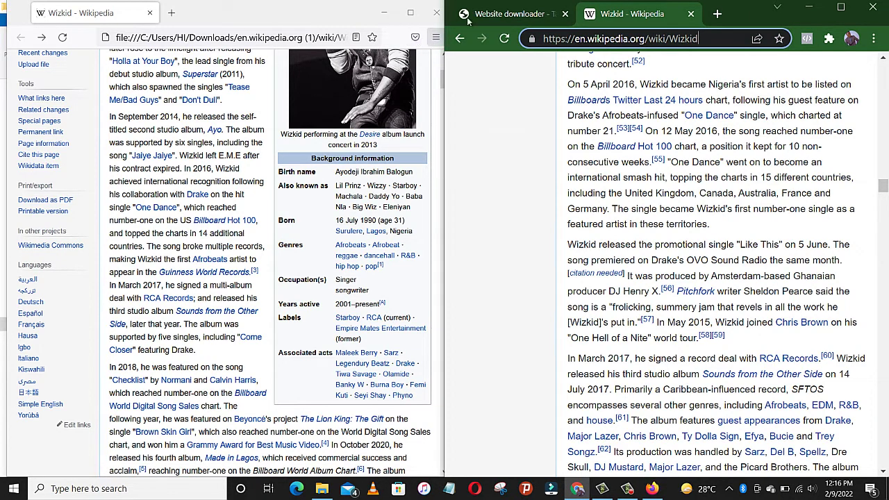
left_click(436, 12)
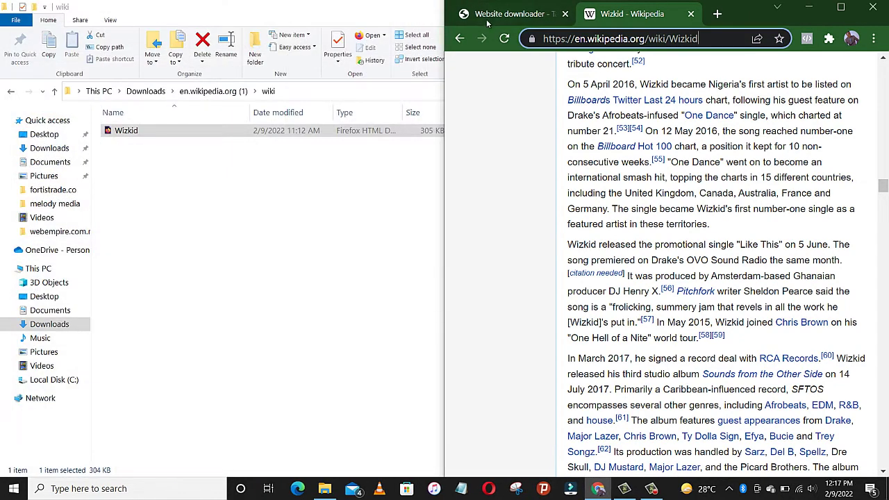
left_click(347, 23)
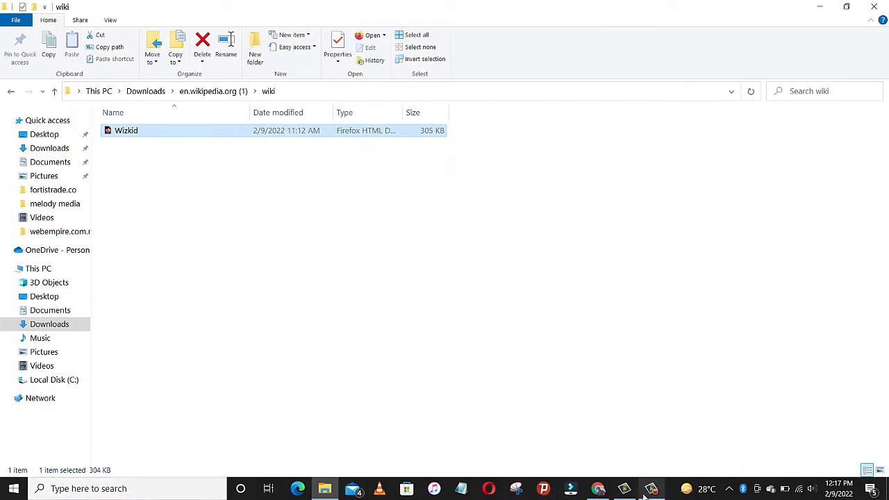
Step: Switch to Chrome, enter expathsolutions.com as the address in a new tab and copy it
left_click(597, 488)
type("e")
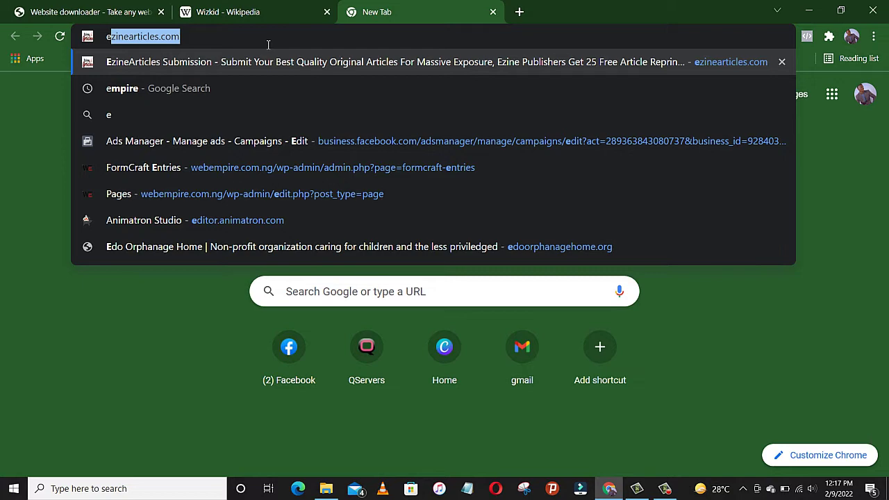
type("xp")
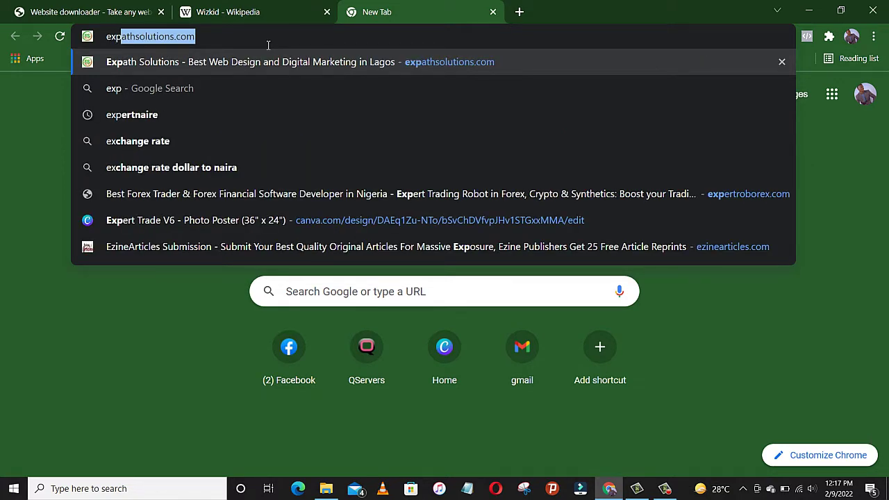
key("Right")
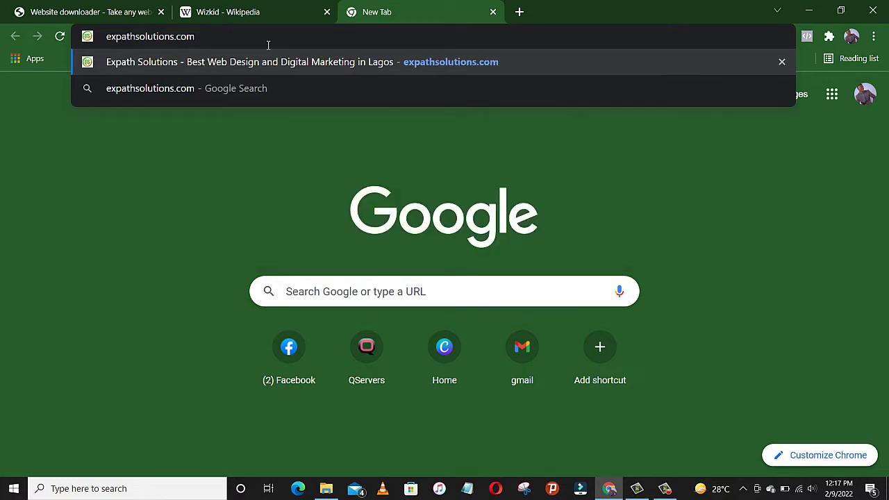
key("ctrl+a")
key("ctrl+c")
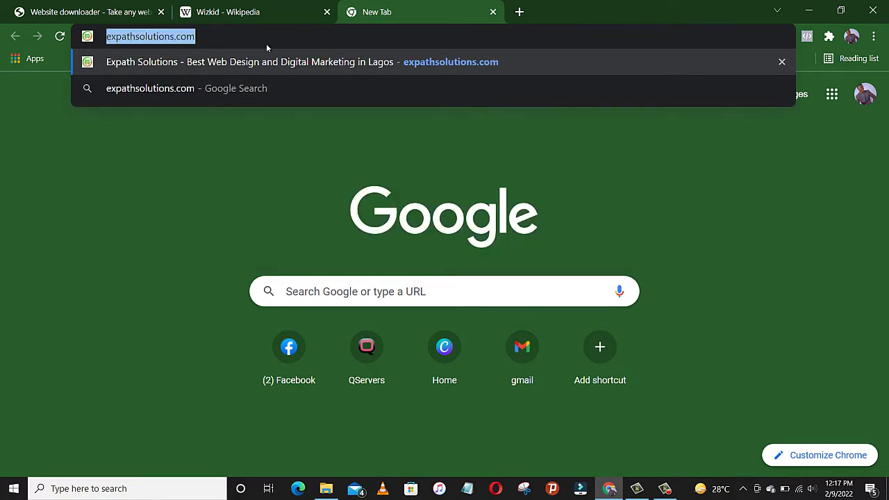
left_click(80, 12)
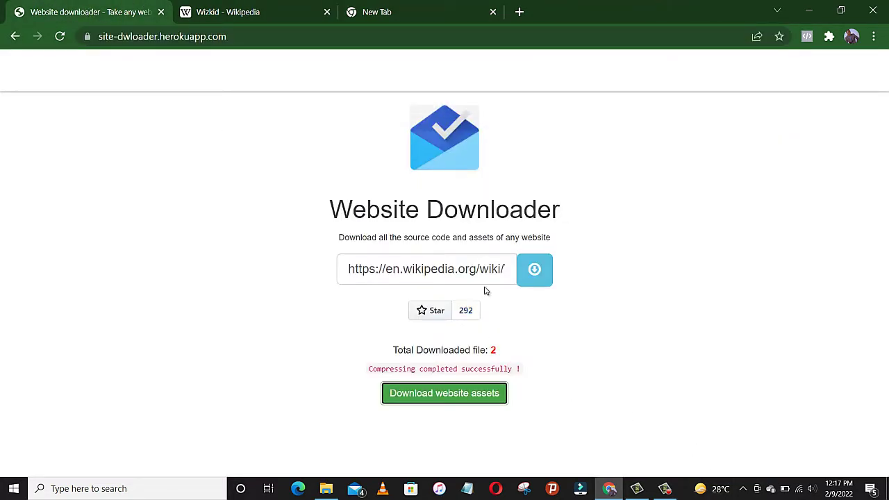
left_click(484, 270)
key("ctrl+a")
key("ctrl+v")
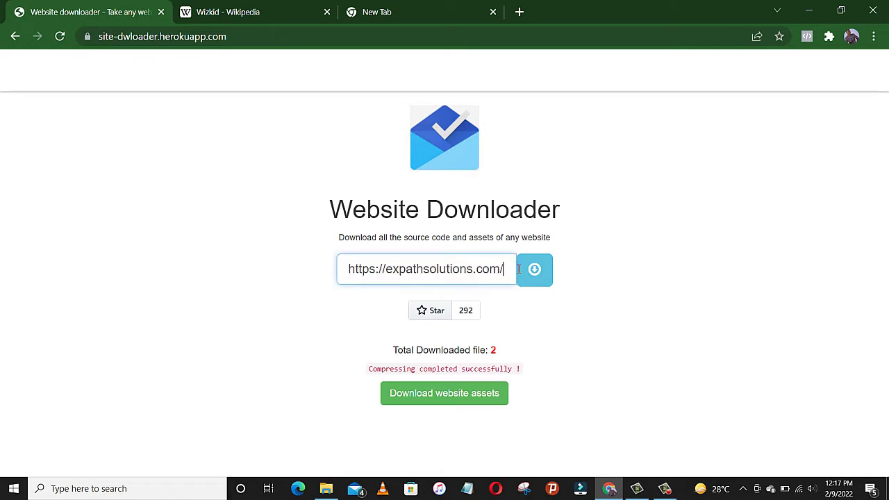
left_click(529, 270)
left_click(533, 274)
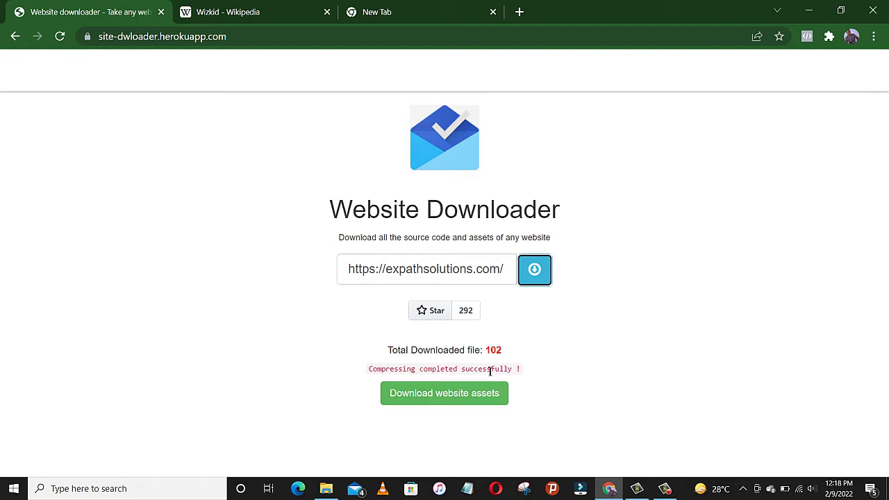
left_click(437, 393)
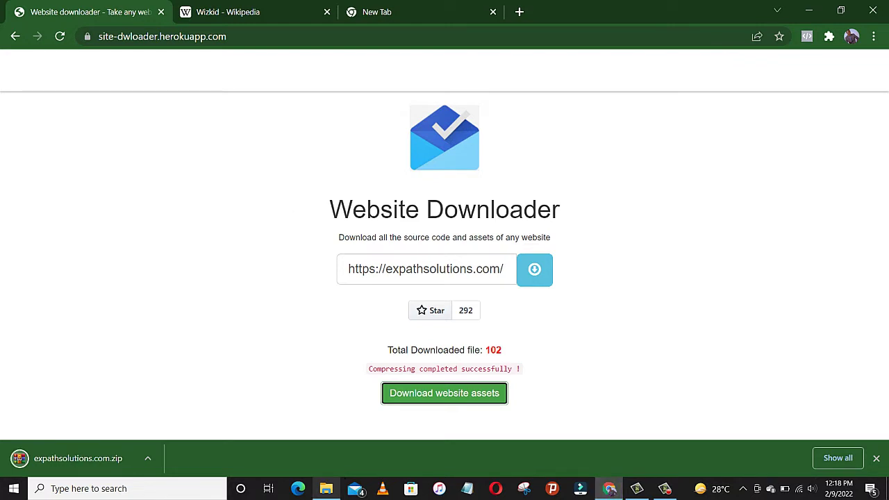
Step: Switch to File Explorer, extract the expathsolutions.com archive in Downloads and open the extracted folder
left_click(326, 488)
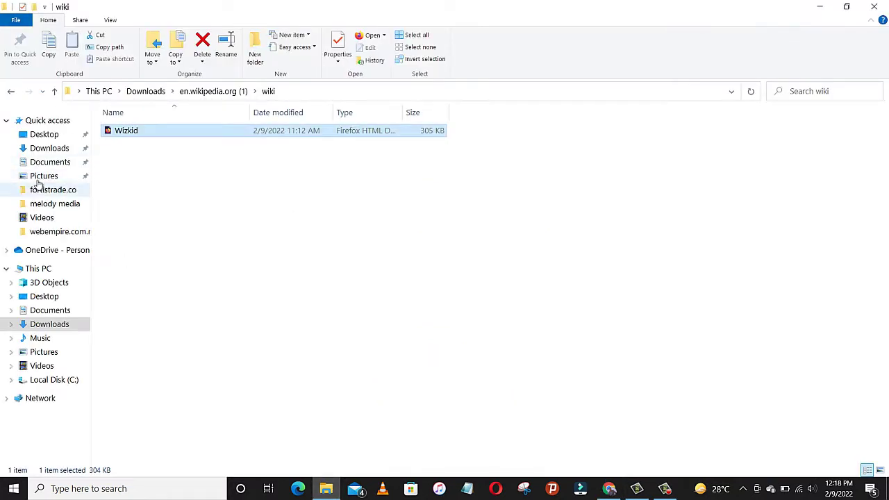
left_click(59, 152)
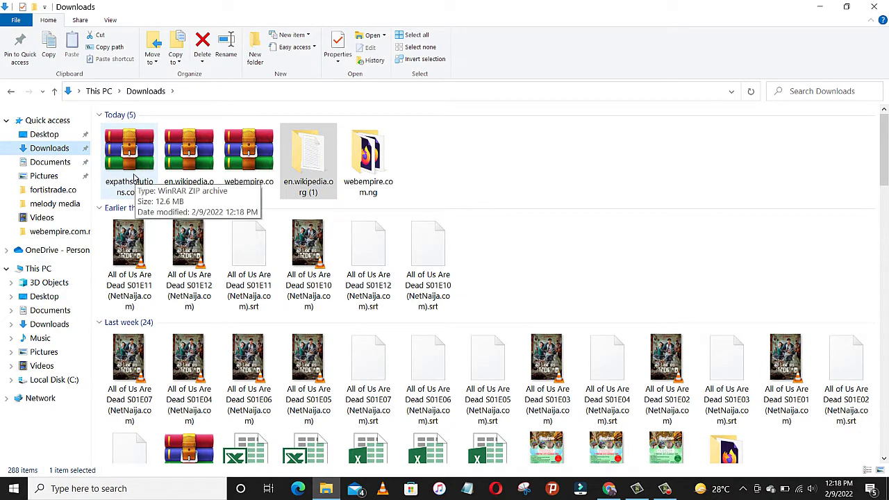
right_click(133, 173)
left_click(188, 251)
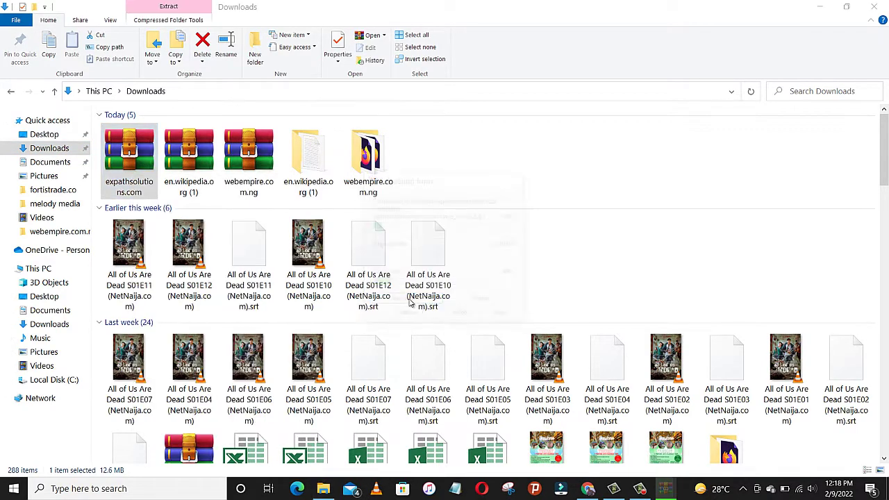
left_click(439, 167)
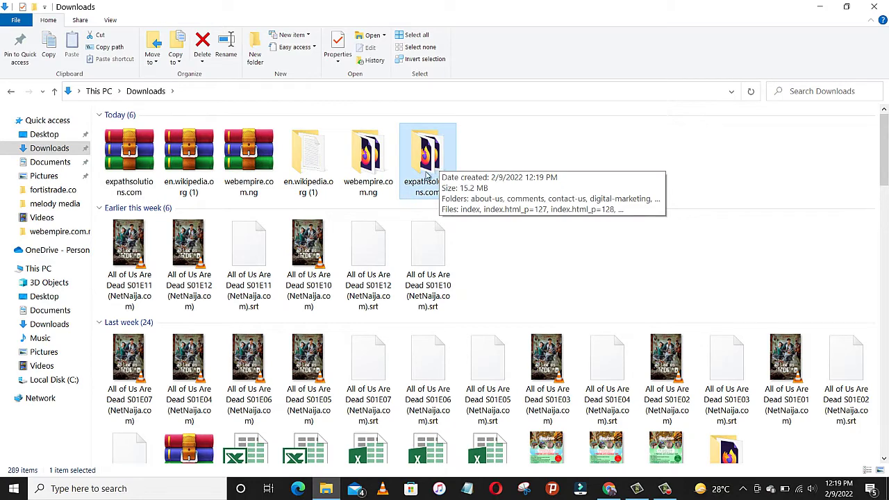
double_click(430, 173)
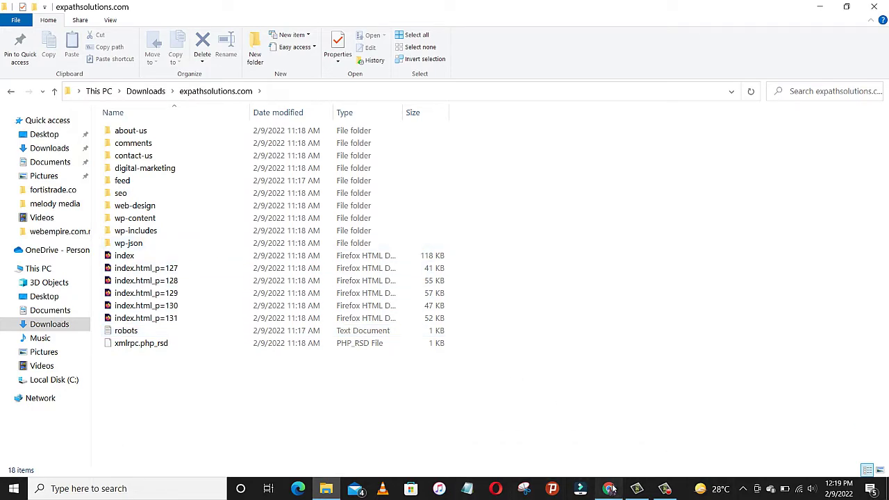
Step: Switch to Chrome, load the live expathsolutions.com site and examine its home page from the banner to the contact form
left_click(610, 490)
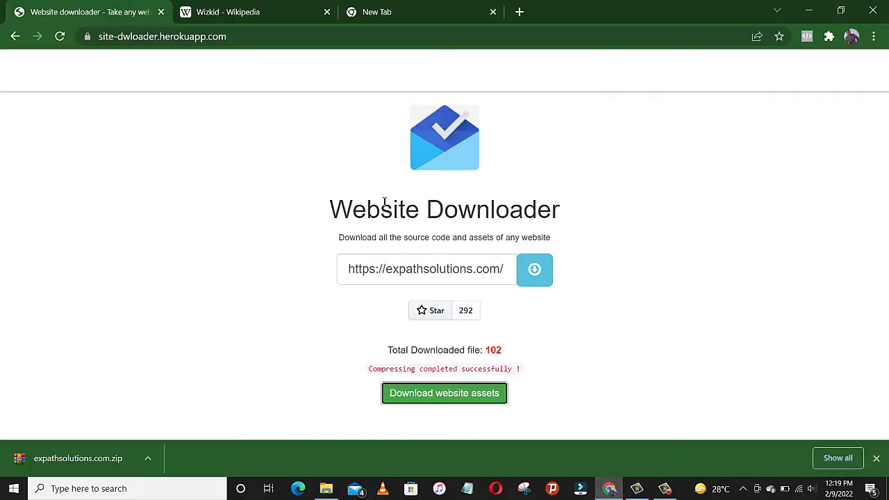
left_click(420, 13)
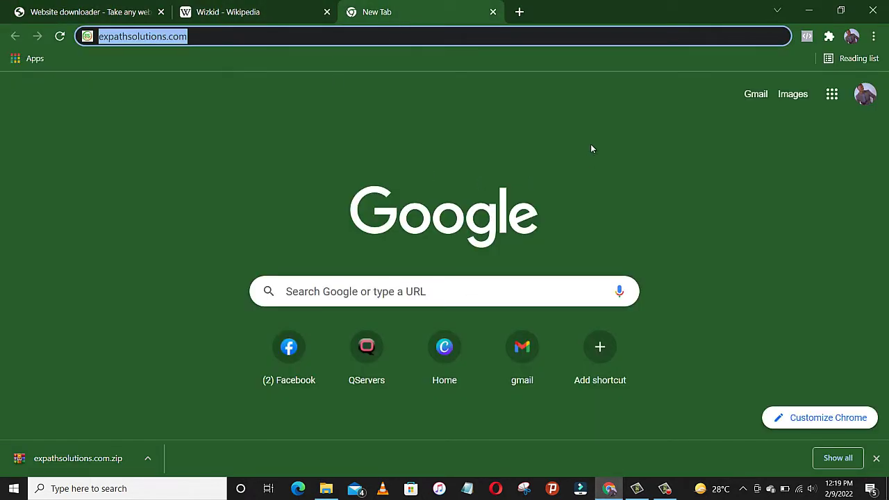
key("Return")
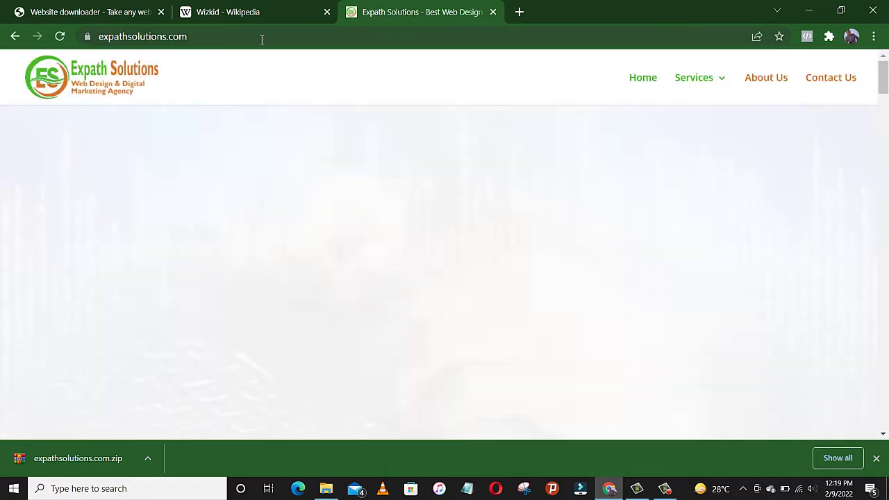
scroll(340, 176, "down", 10)
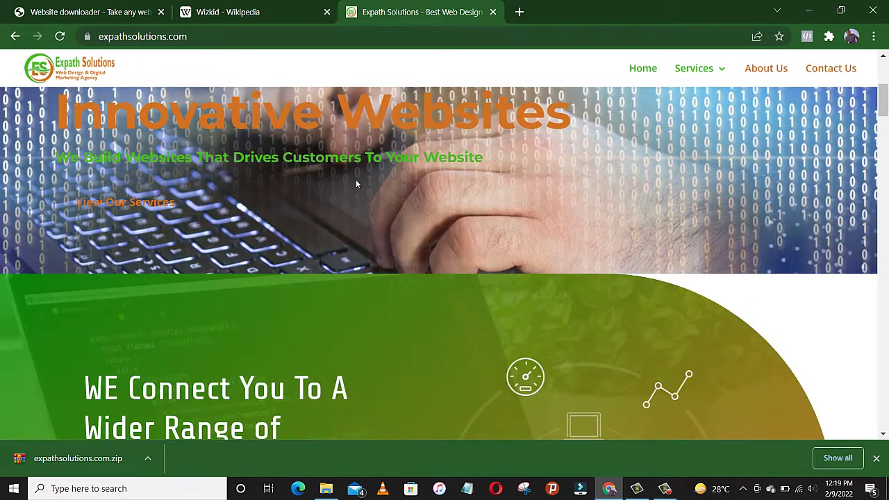
scroll(364, 179, "down", 12)
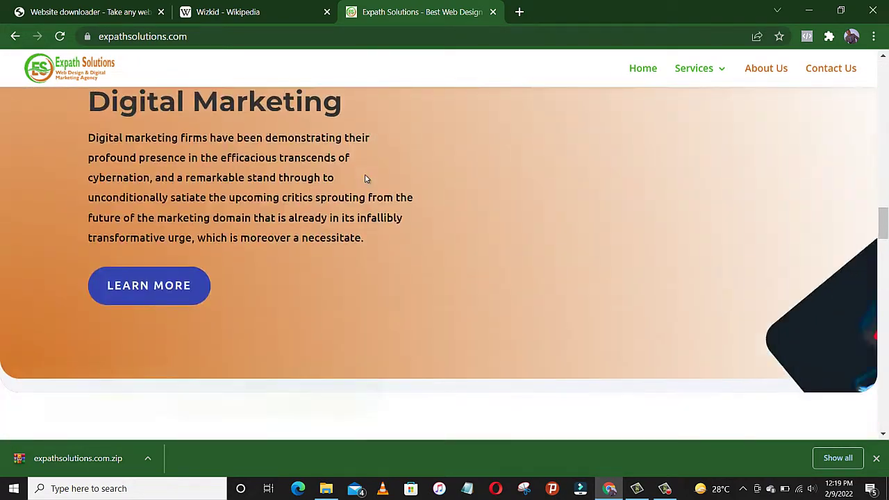
scroll(366, 179, "down", 10)
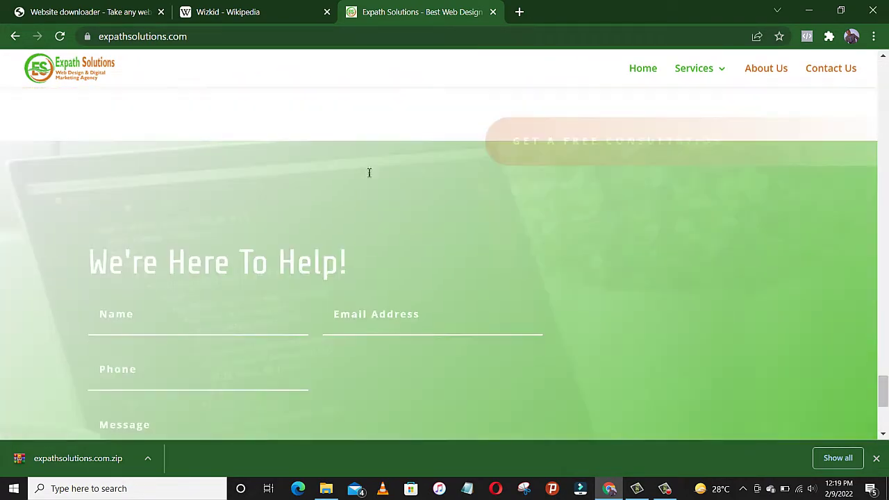
scroll(371, 167, "up", 10)
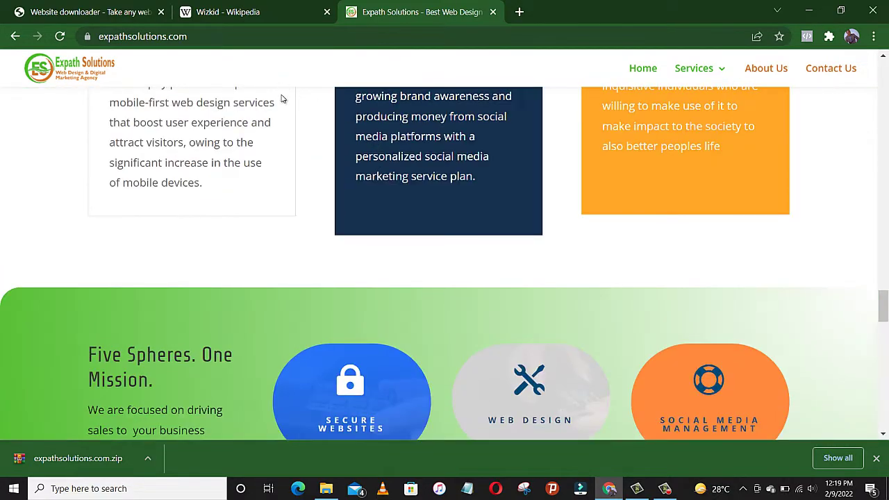
scroll(458, 173, "up", 15)
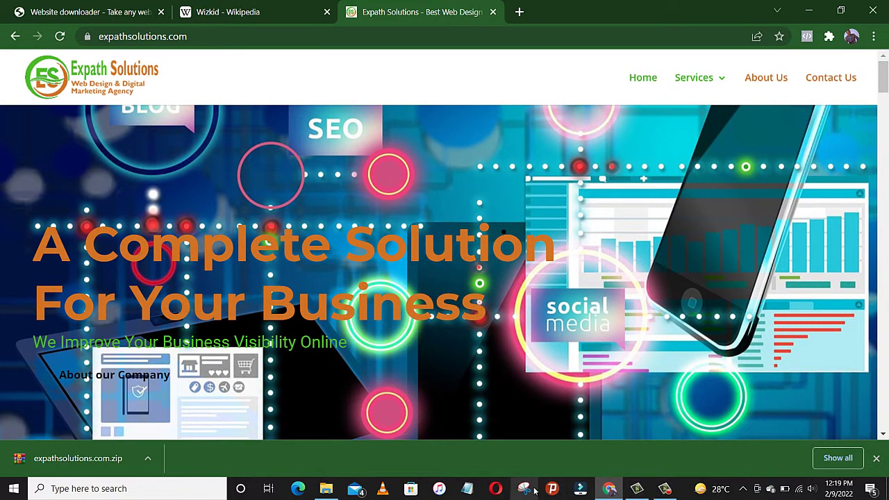
Step: Switch to File Explorer and turn on airplane mode to take the computer offline
left_click(324, 489)
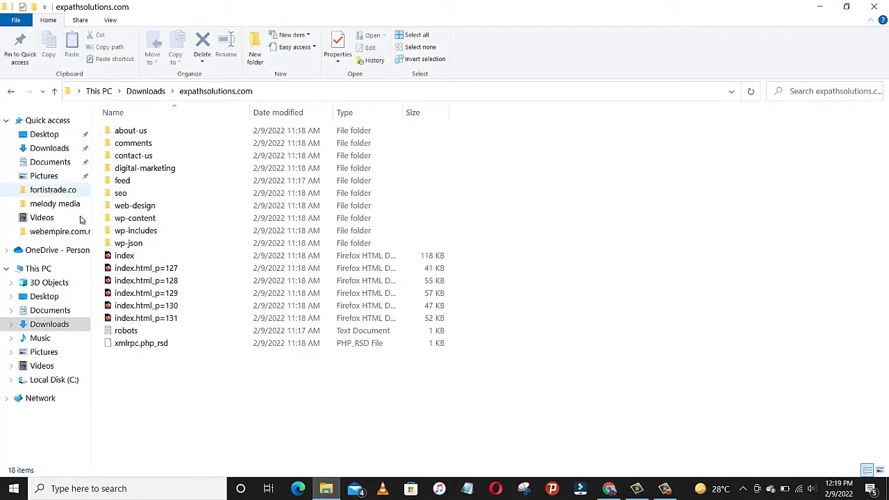
left_click(797, 489)
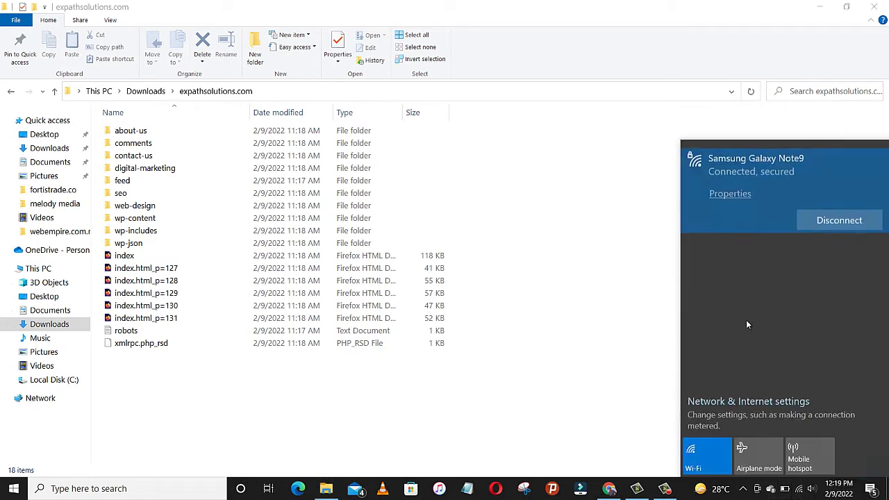
left_click(759, 456)
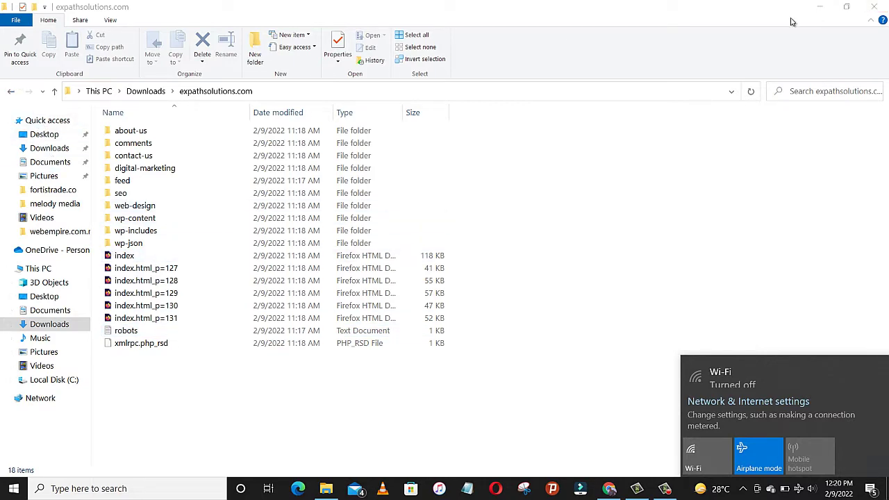
Step: Restore the File Explorer window, open the wiki folder inside en.wikipedia.org (1) in Downloads, and minimise that window
left_click(850, 11)
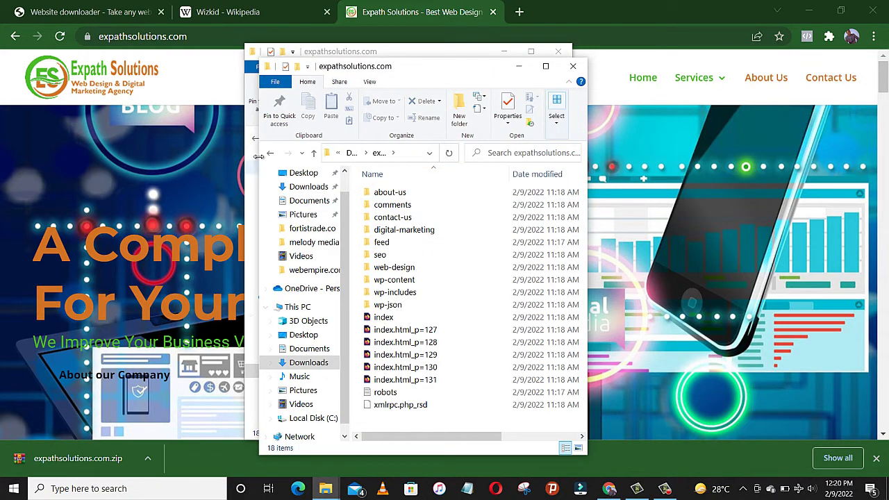
left_click(270, 156)
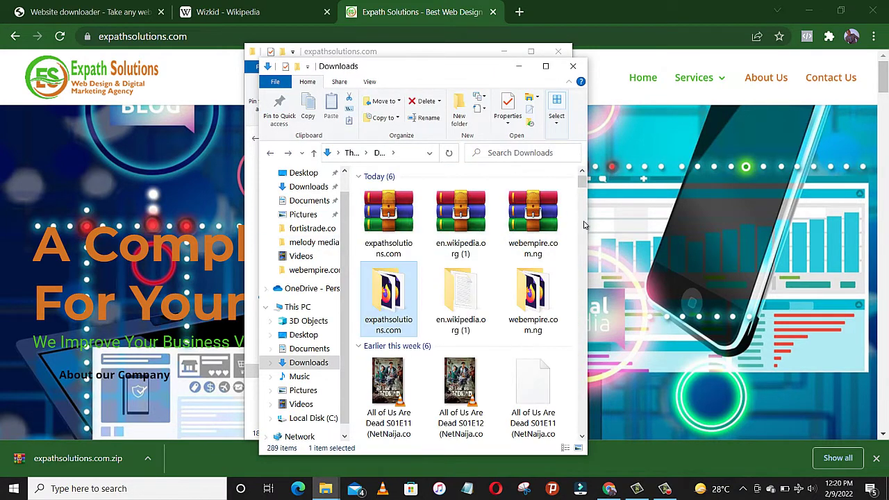
double_click(469, 330)
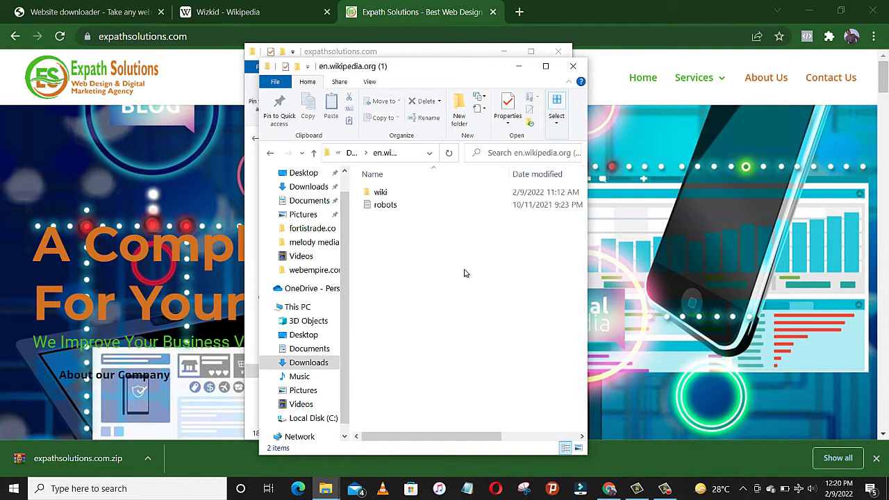
left_click_drag(490, 77, 770, 65)
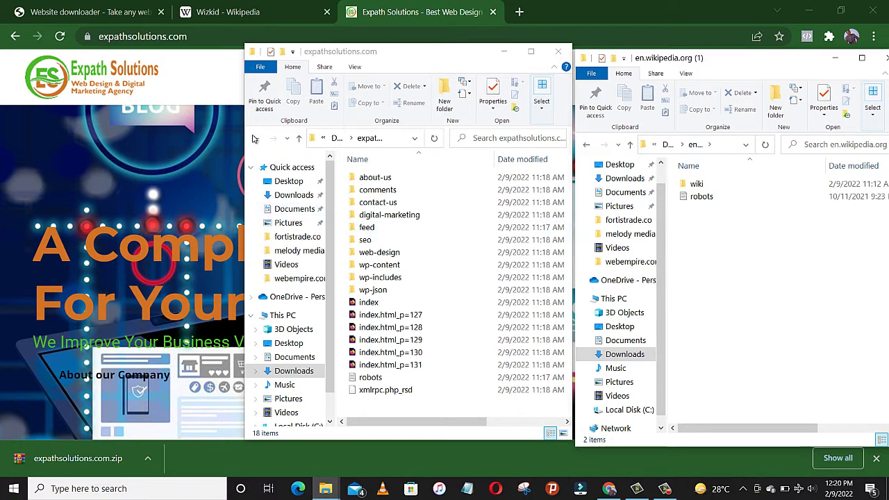
left_click(255, 138)
left_click(276, 140)
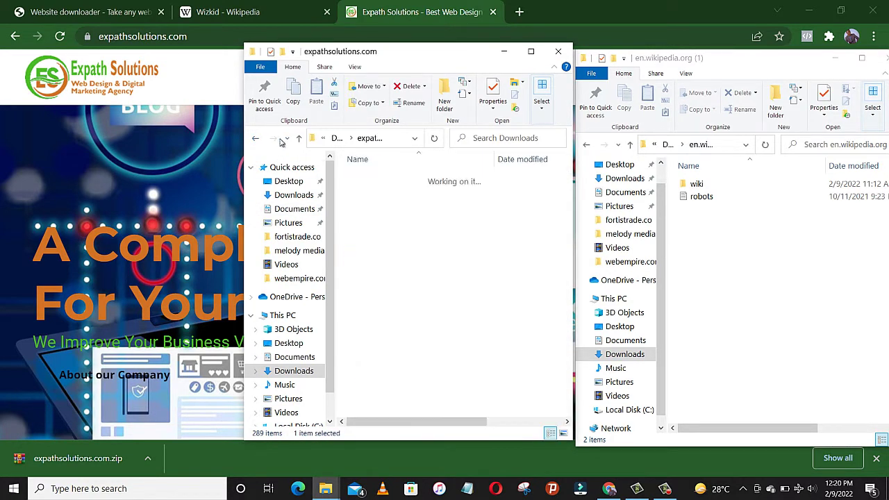
double_click(691, 185)
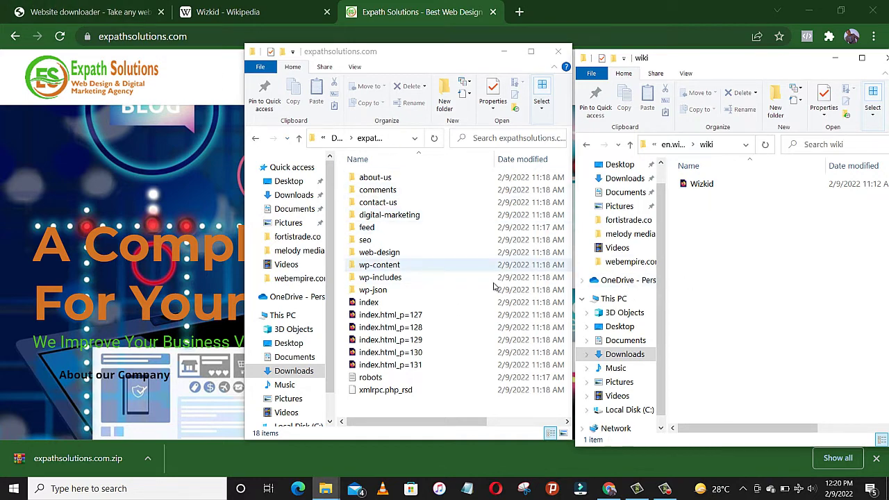
left_click(837, 59)
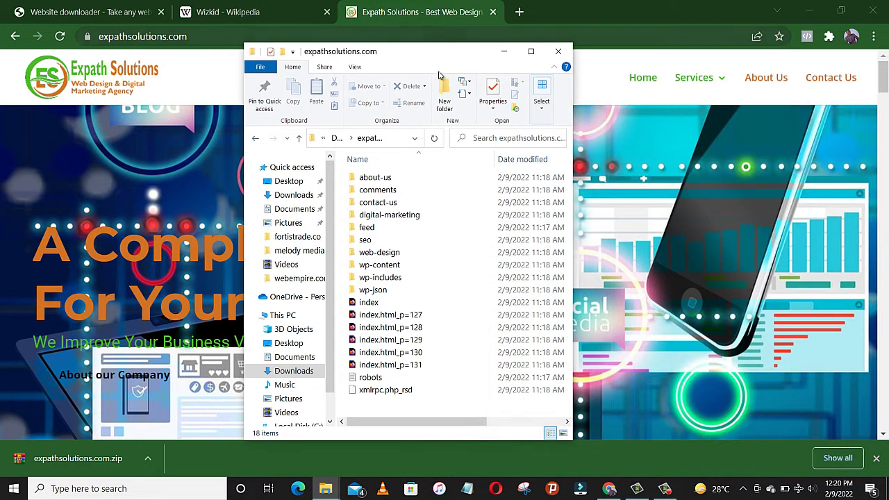
Step: Tile Chrome with the live expathsolutions.com page on the left half of the screen and the extracted expathsolutions.com folder on the right half
left_click(840, 11)
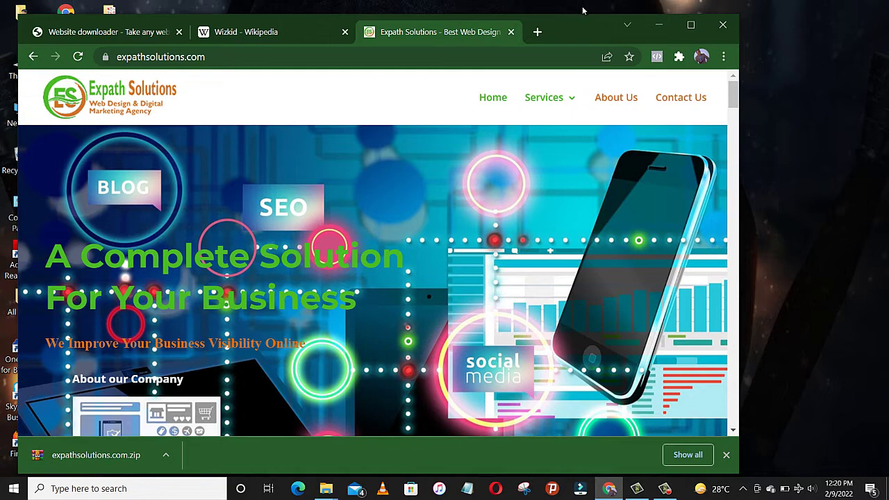
left_click_drag(583, 10, 0, 14)
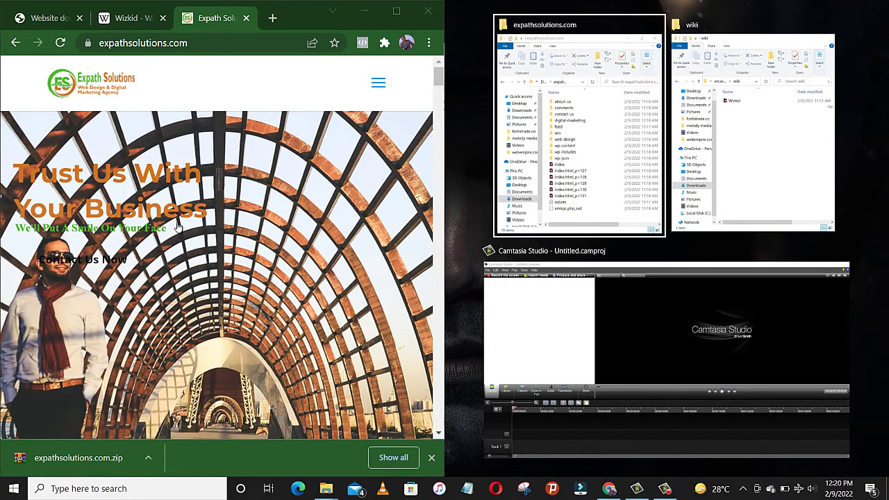
scroll(258, 375, "down", 2)
scroll(304, 375, "up", 2)
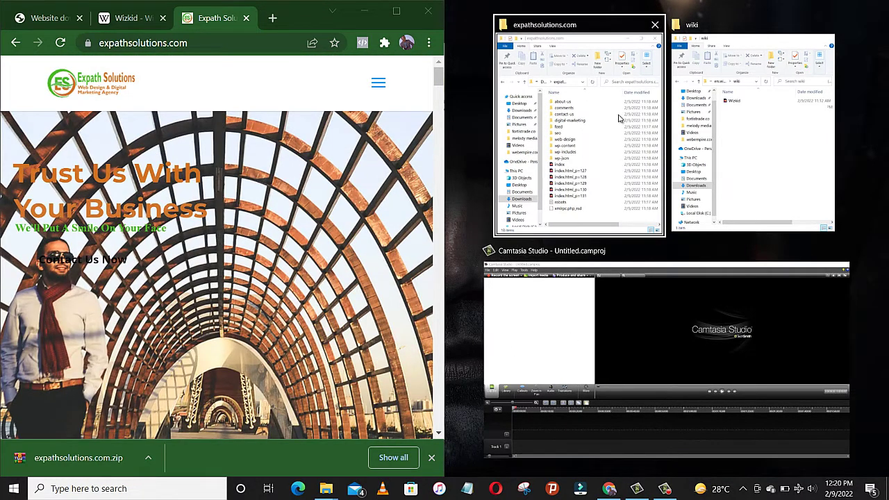
left_click(614, 119)
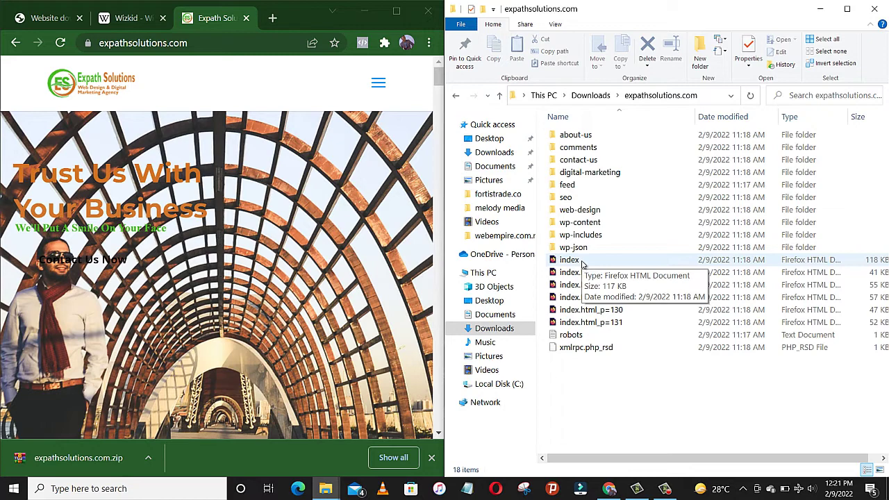
Step: Open the downloaded index page in Firefox and snap its window to the right half of the screen, beside the live site
double_click(569, 260)
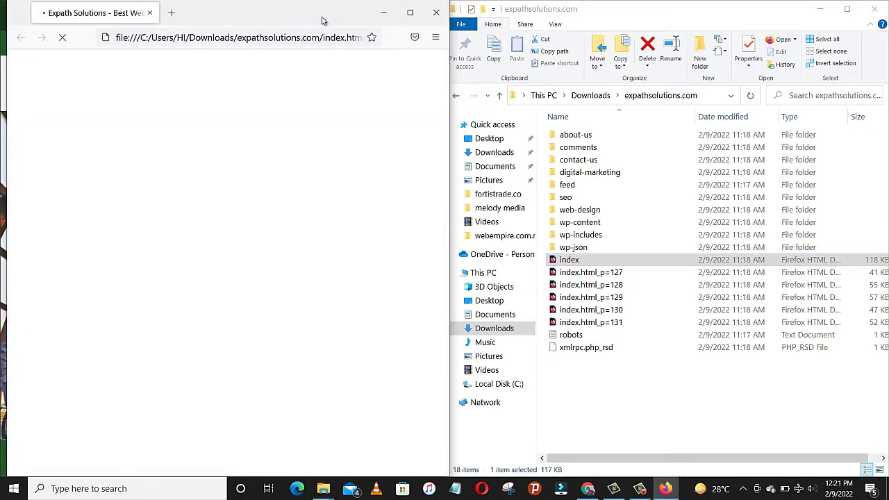
left_click_drag(324, 21, 760, 21)
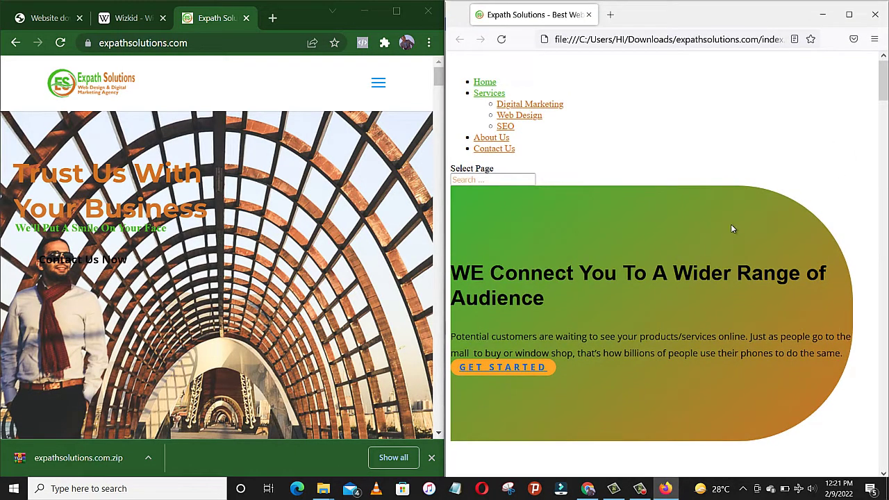
Step: Compare the "WE Connect You To A Wider Range of Audience" and SEO sections of the live site with the offline copy, including their images
scroll(207, 296, "down", 3)
scroll(304, 294, "down", 5)
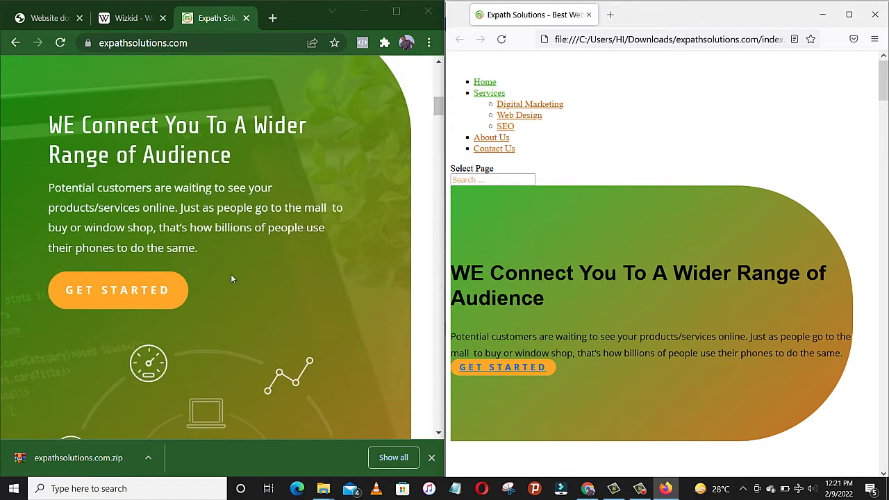
scroll(750, 264, "down", 5)
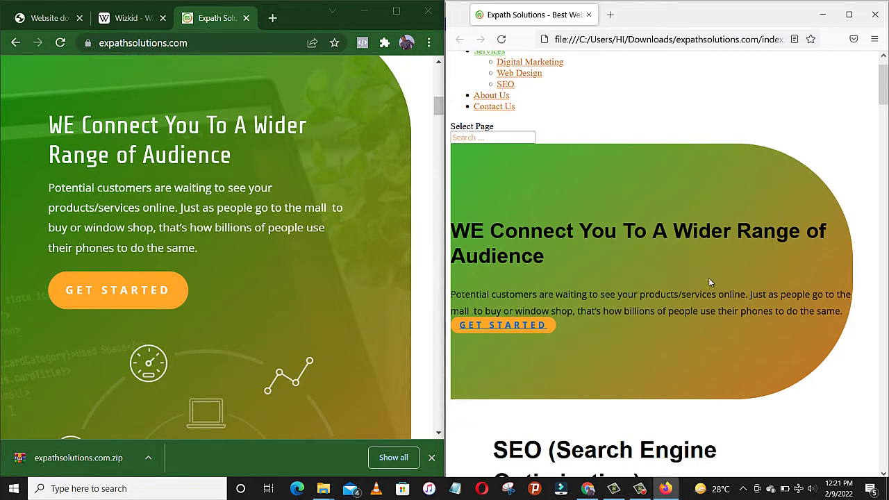
scroll(155, 241, "down", 6)
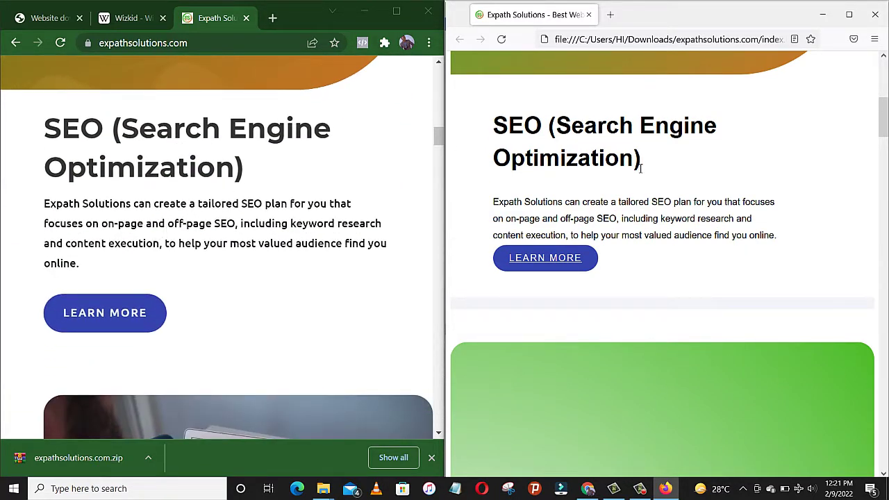
scroll(646, 200, "down", 1)
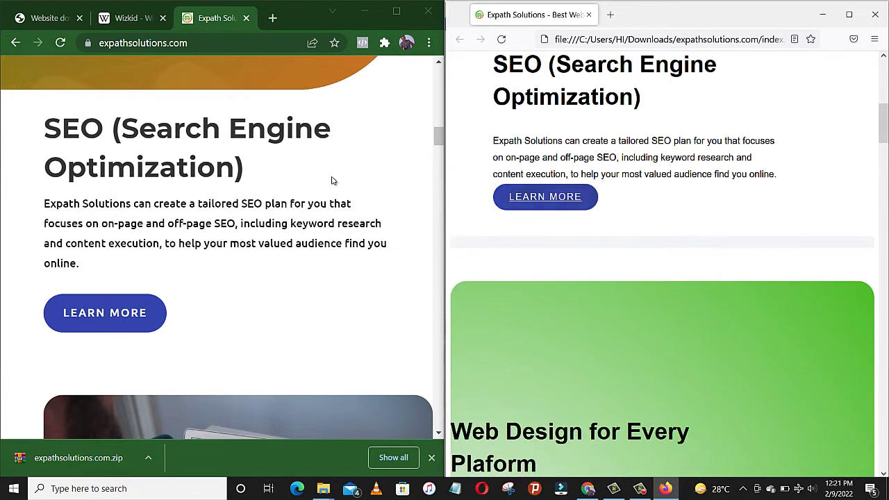
scroll(329, 180, "down", 2)
scroll(613, 231, "down", 1)
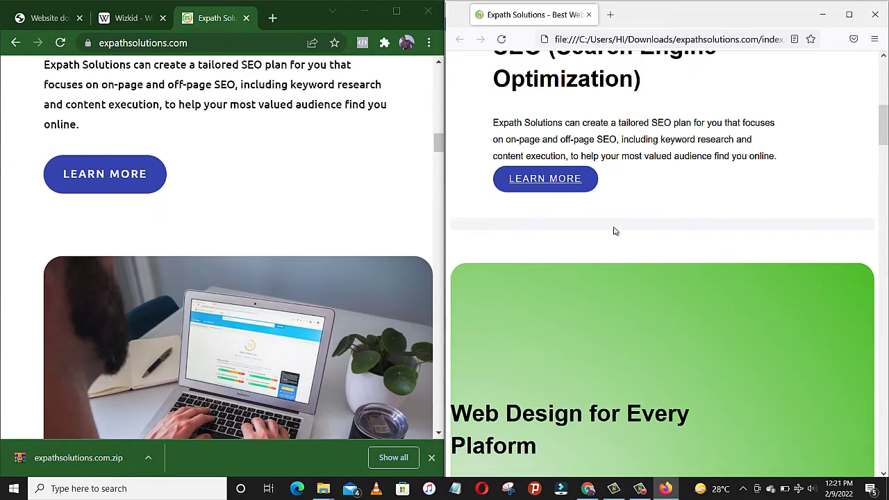
scroll(614, 231, "down", 3)
scroll(358, 251, "down", 4)
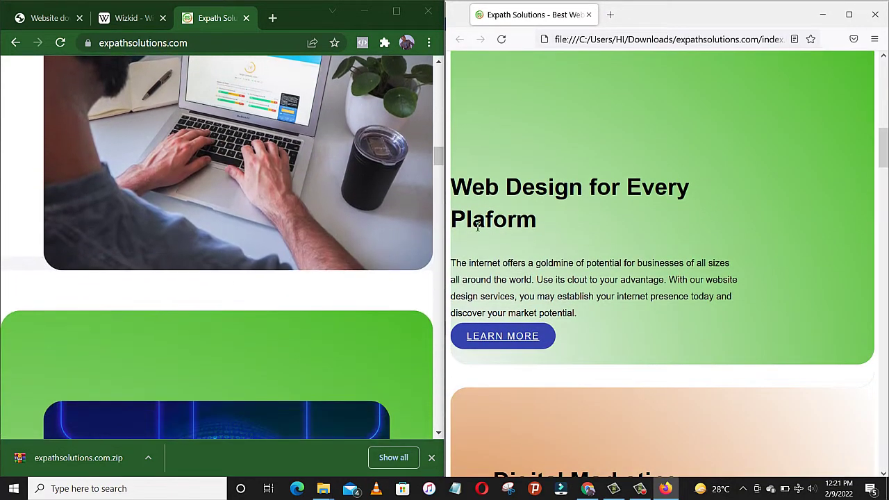
scroll(377, 166, "up", 5)
scroll(377, 167, "down", 4)
scroll(378, 166, "up", 1)
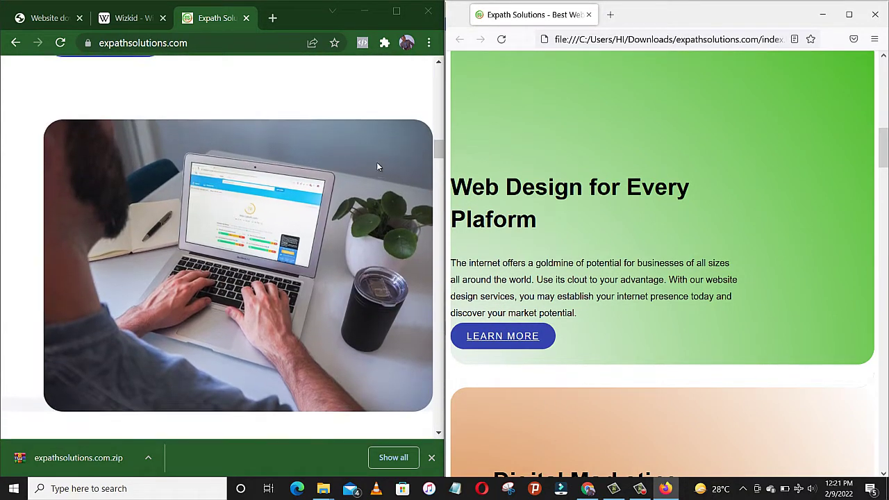
scroll(378, 166, "down", 1)
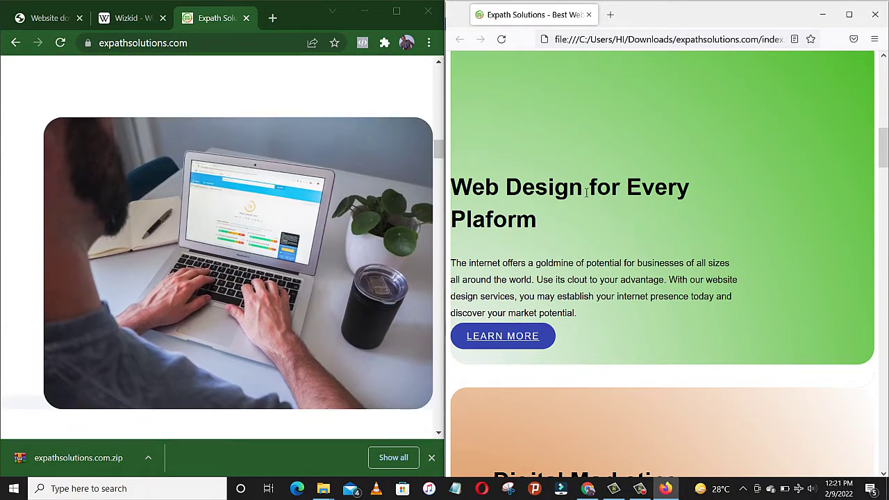
Step: Compare the layout, fonts and images of the Web Design and Digital Marketing sections on the live site and the offline copy
scroll(640, 360, "down", 7)
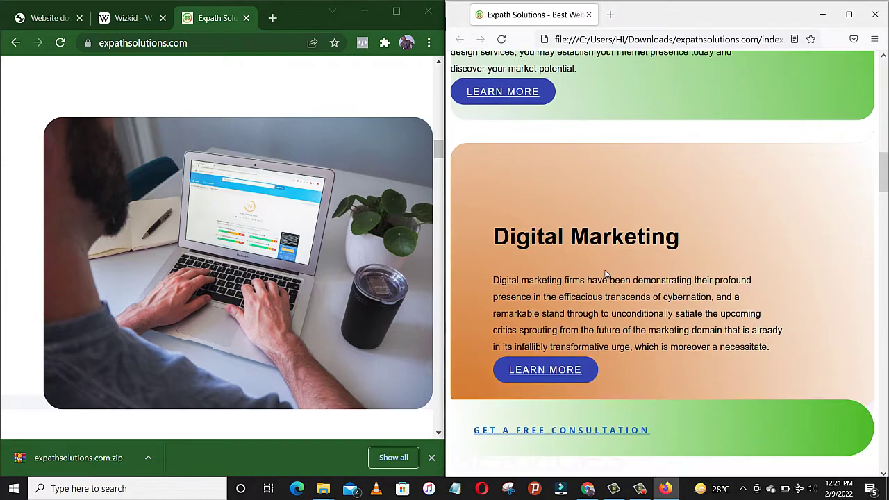
scroll(590, 275, "down", 1)
scroll(224, 204, "down", 5)
scroll(223, 206, "down", 3)
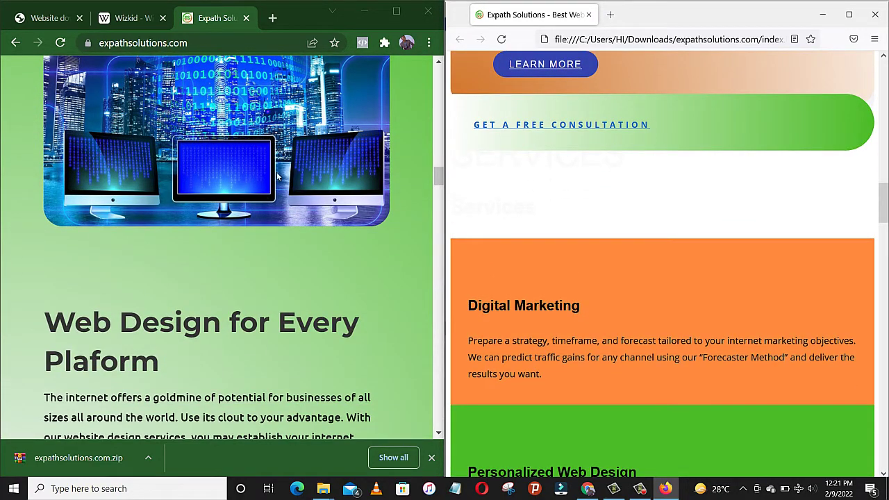
scroll(517, 213, "up", 8)
scroll(525, 195, "down", 1)
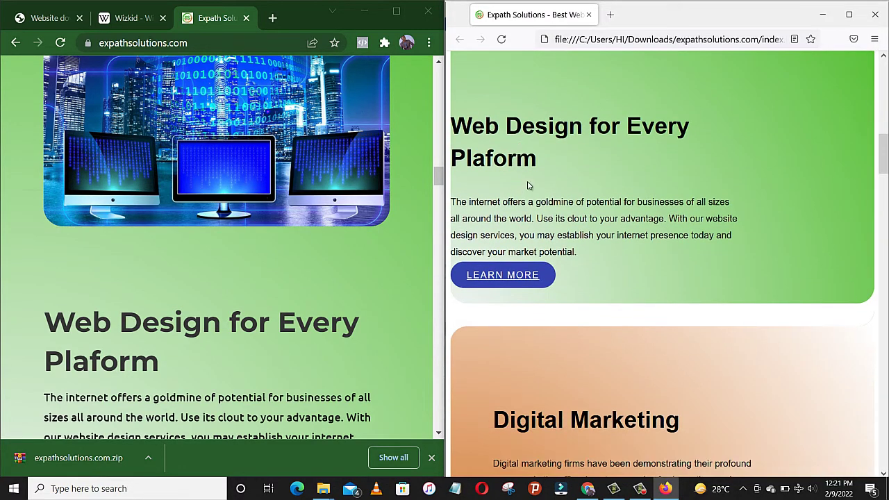
scroll(299, 350, "down", 3)
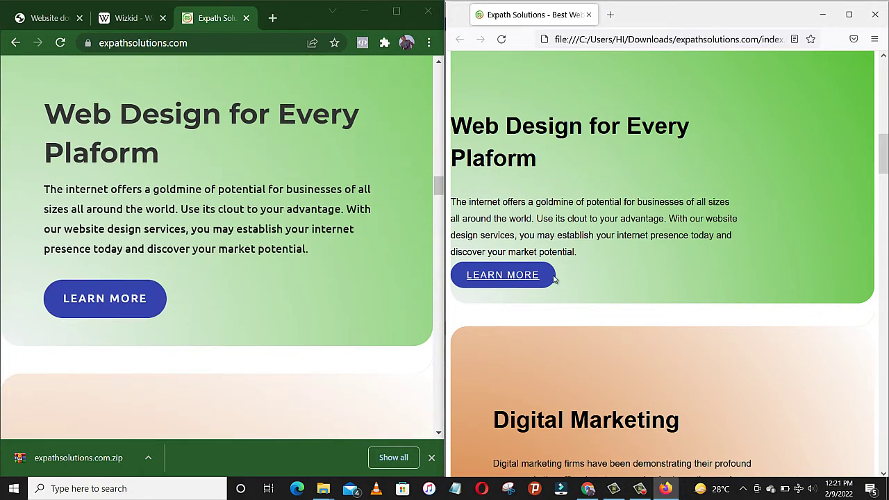
scroll(554, 278, "down", 4)
scroll(91, 166, "down", 4)
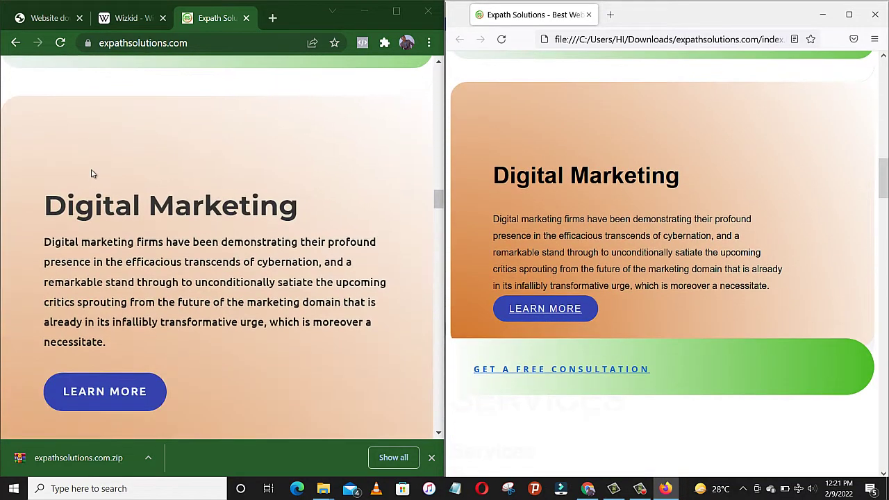
scroll(638, 175, "down", 1)
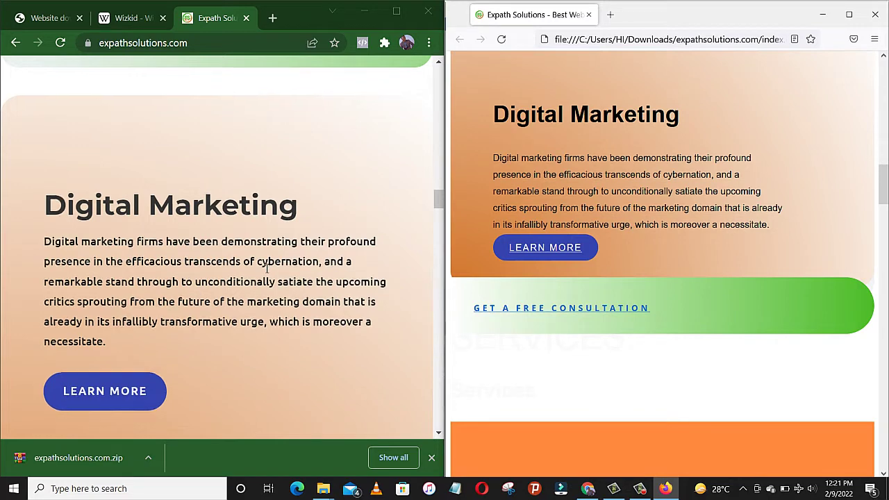
scroll(265, 260, "down", 3)
scroll(257, 267, "up", 1)
scroll(257, 271, "down", 1)
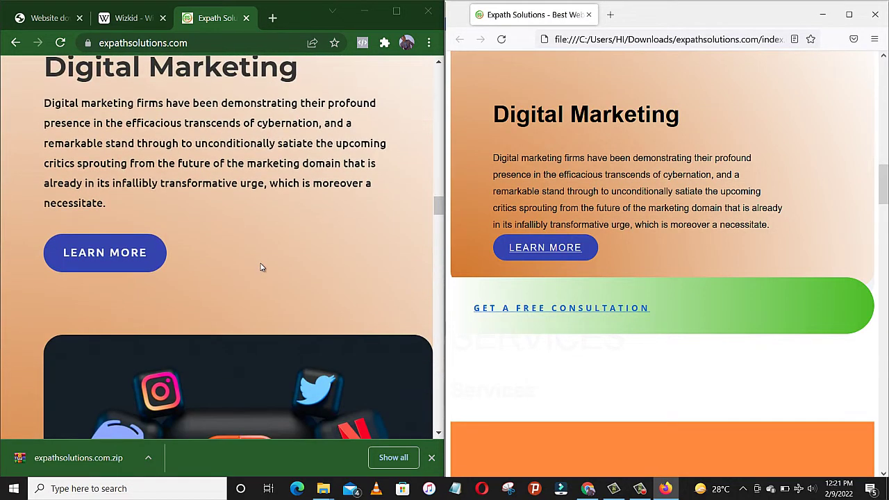
scroll(214, 332, "down", 5)
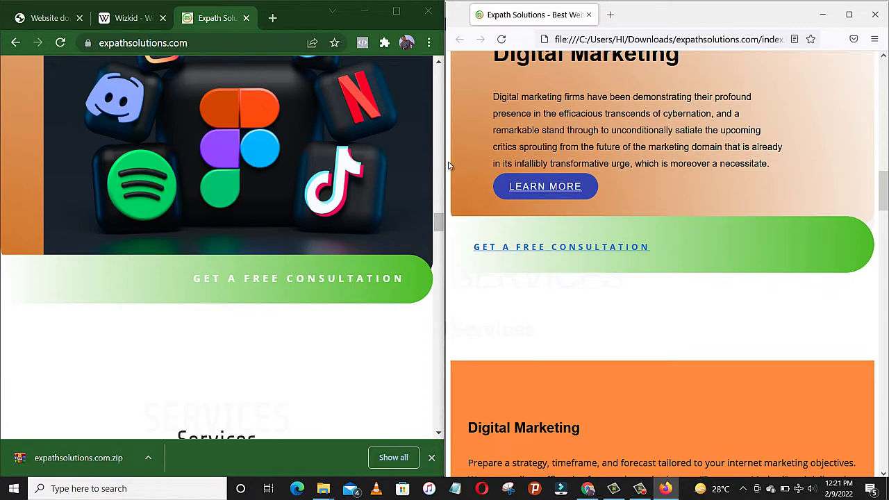
Step: Examine the offline copy's Services cards from Digital Marketing to Social Media Management
scroll(655, 213, "down", 5)
scroll(213, 214, "down", 3)
scroll(212, 219, "down", 4)
scroll(295, 197, "up", 5)
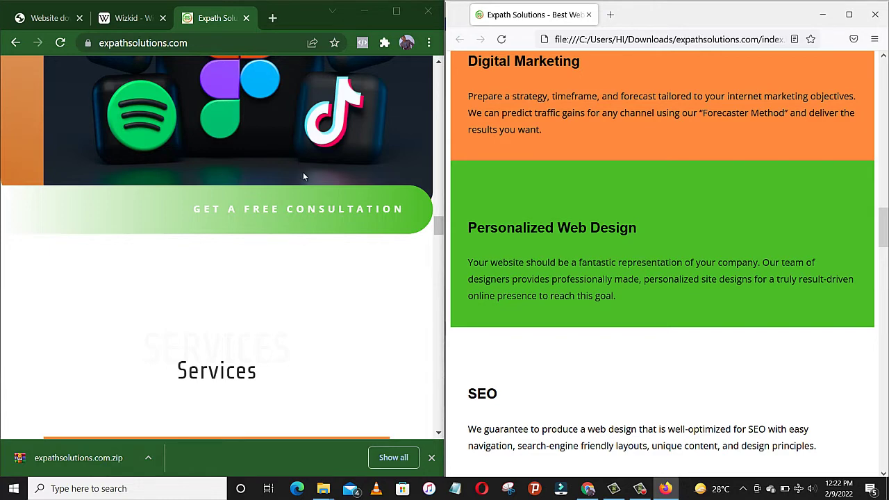
scroll(595, 137, "down", 3)
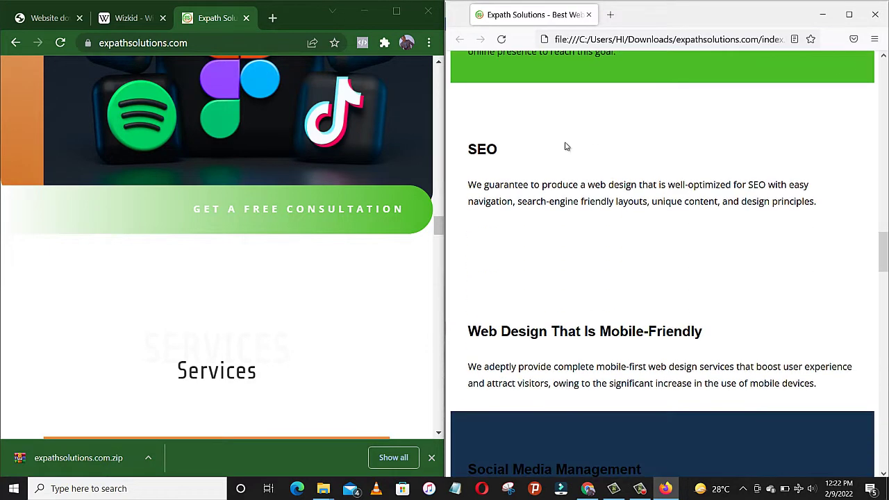
scroll(563, 147, "down", 1)
scroll(512, 142, "down", 2)
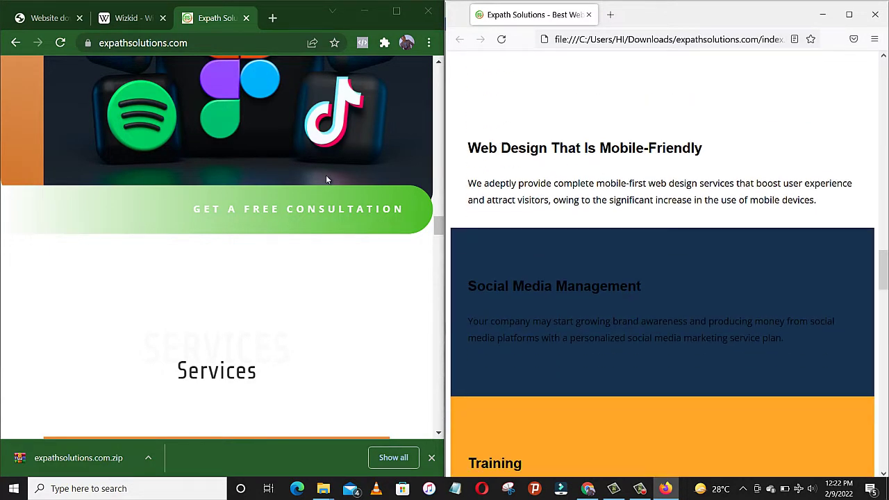
Step: Inspect the icons, fonts and colours of the live site's Services cards and the service buttons below them for comparison with the offline copy
scroll(329, 177, "down", 7)
scroll(523, 208, "down", 2)
scroll(523, 209, "up", 2)
scroll(192, 194, "up", 4)
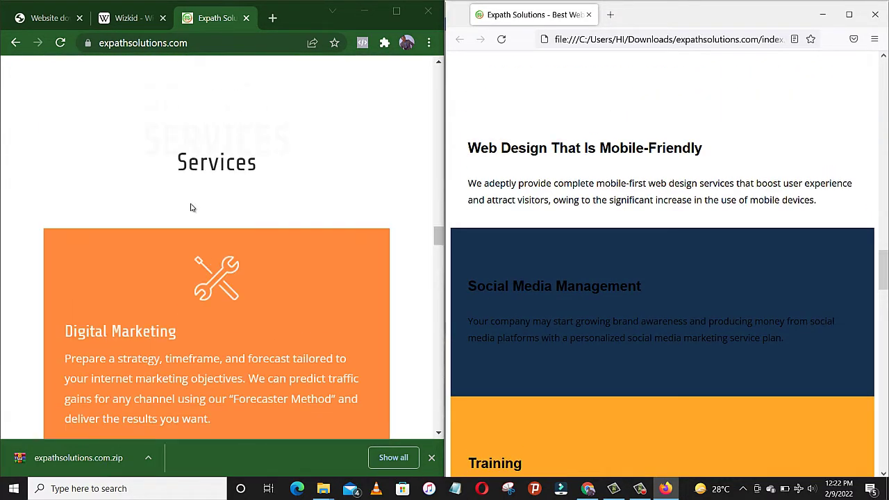
scroll(195, 218, "down", 4)
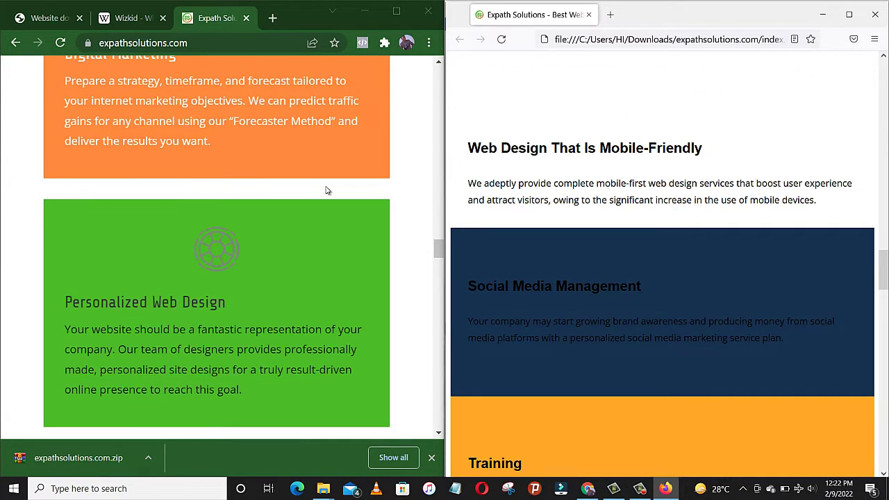
scroll(152, 211, "up", 8)
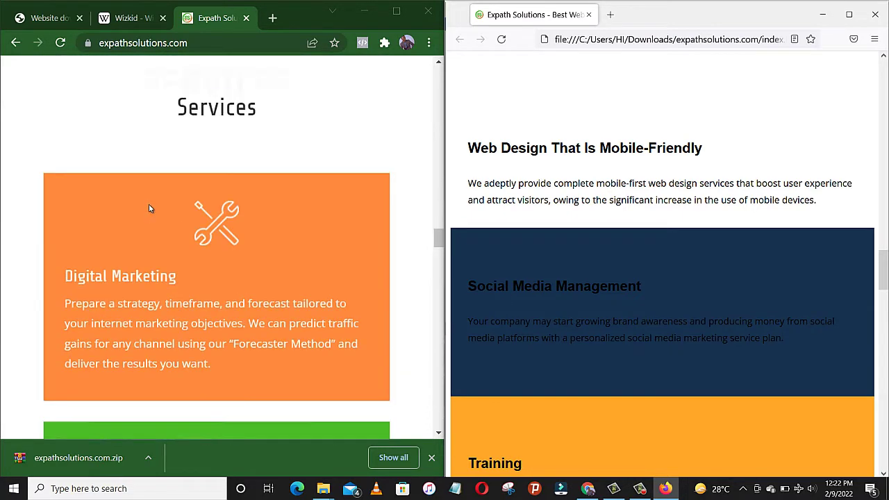
scroll(147, 201, "down", 5)
scroll(147, 205, "down", 13)
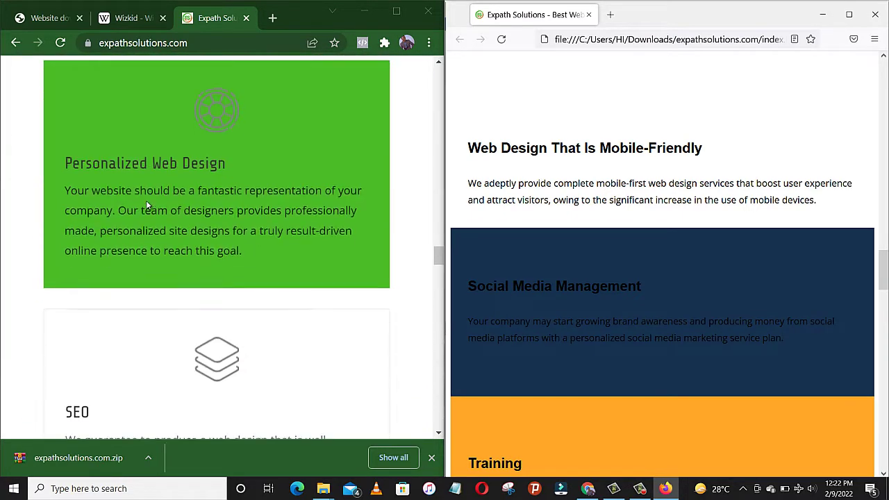
scroll(146, 205, "down", 3)
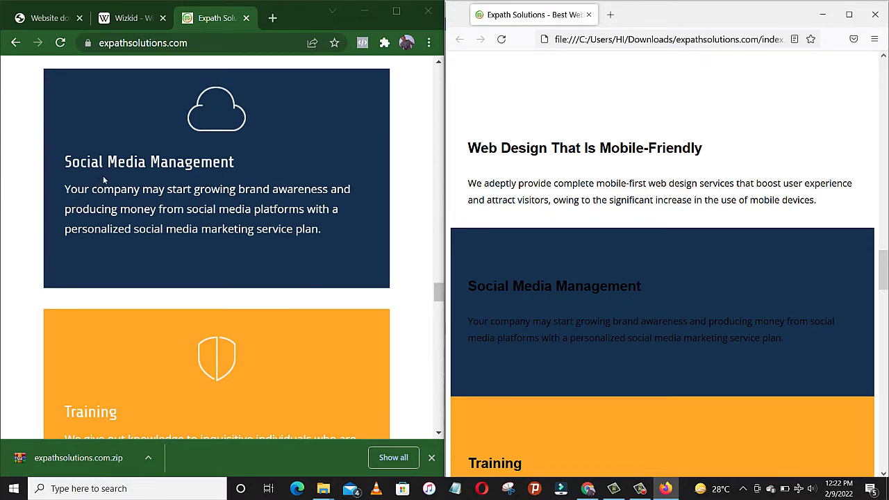
scroll(196, 220, "down", 12)
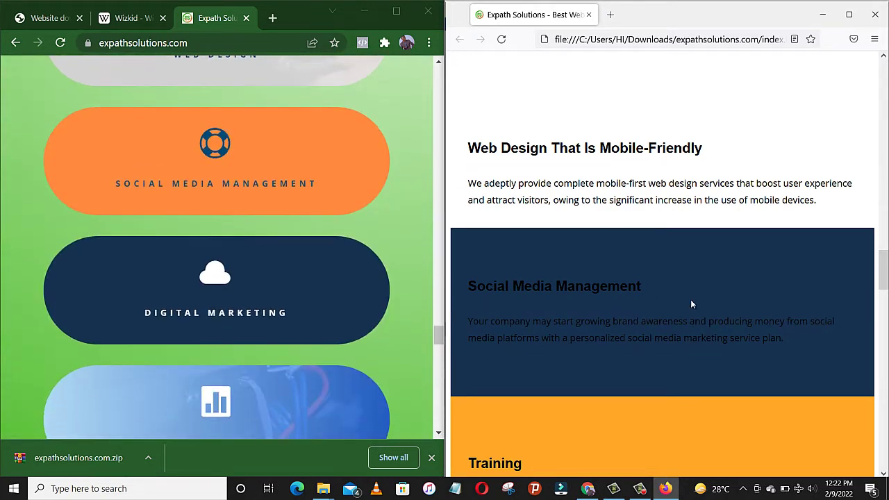
Step: Check the Training card and the "Five Spheres. One Mission." section of the offline copy
scroll(686, 298, "up", 2)
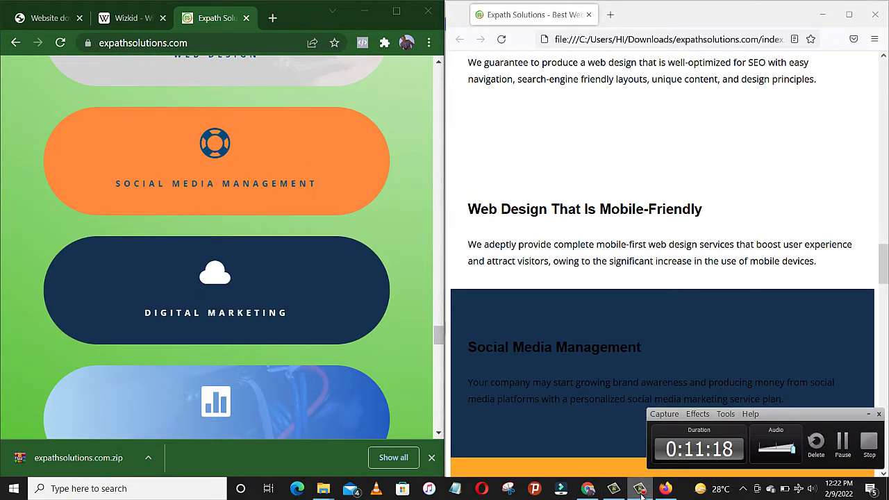
scroll(515, 235, "down", 2)
scroll(516, 235, "down", 5)
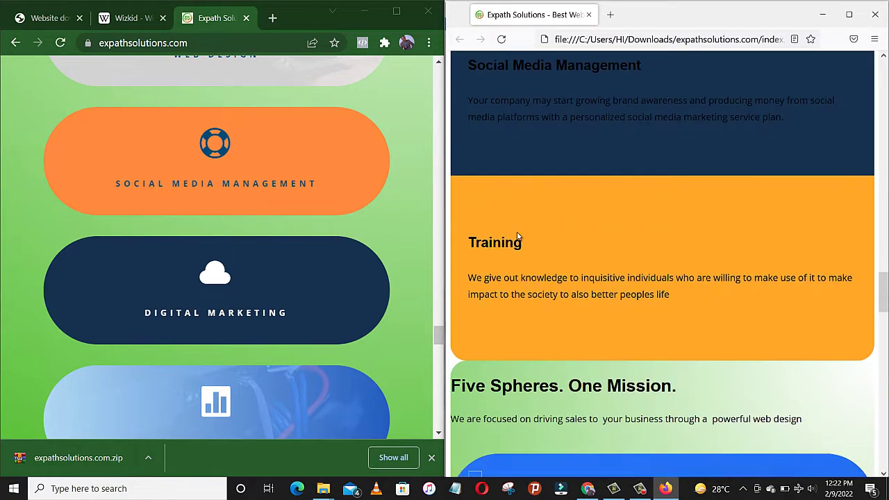
Step: Return to the top of the live homepage and view the entries of its navigation menu, including the Services subpages
scroll(335, 102, "up", 10)
scroll(330, 104, "up", 10)
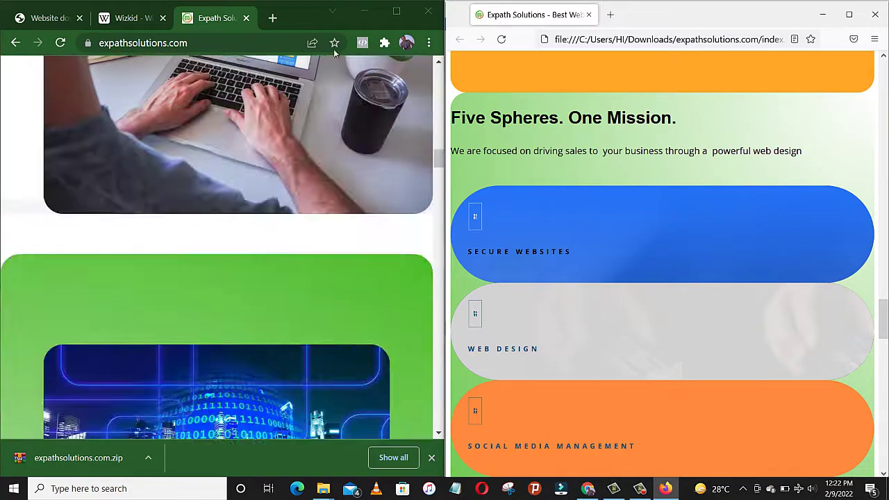
scroll(331, 122, "up", 5)
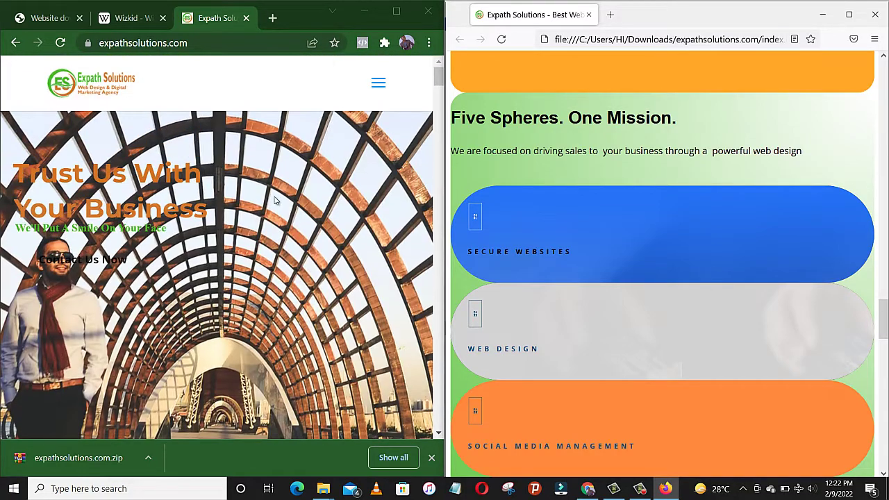
left_click(383, 89)
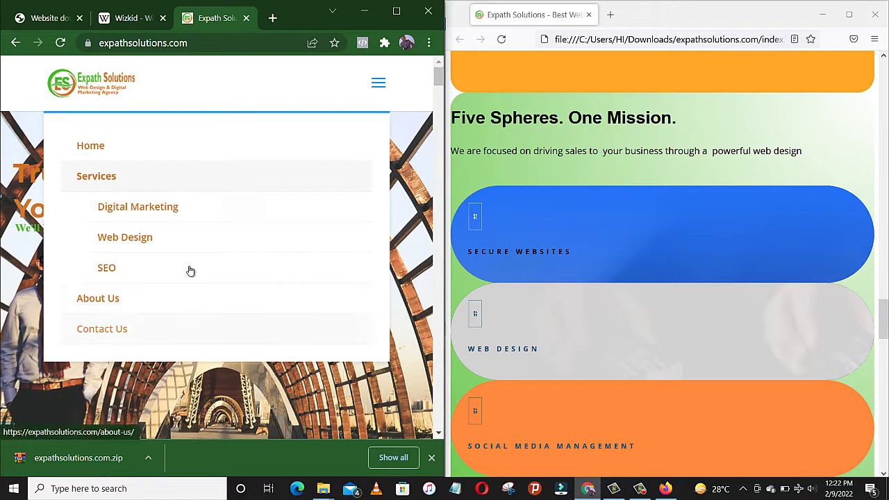
left_click(382, 89)
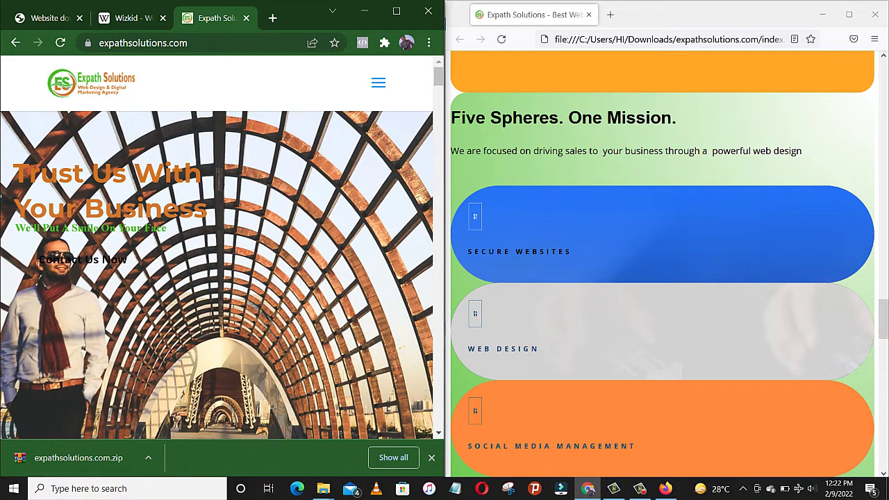
Step: Open the downloaded Digital Marketing page in Firefox from the digital-marketing subfolder of the extracted expathsolutions.com folder
mouse_move(322, 488)
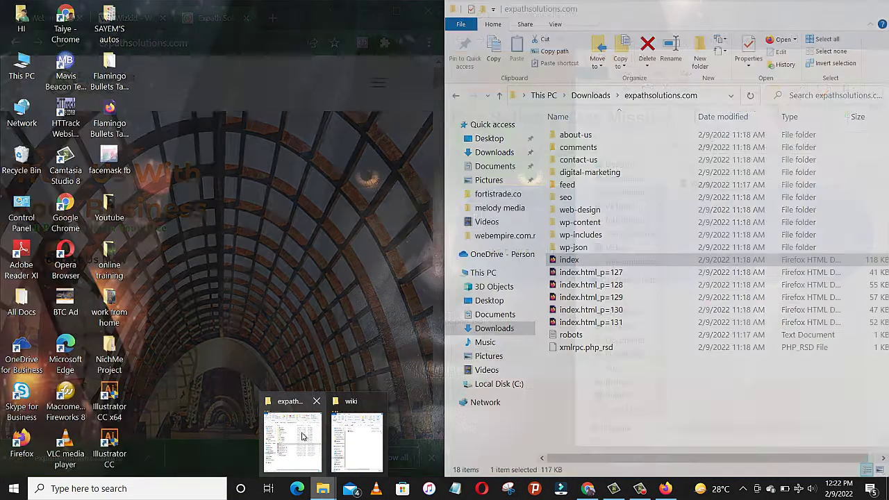
left_click(309, 436)
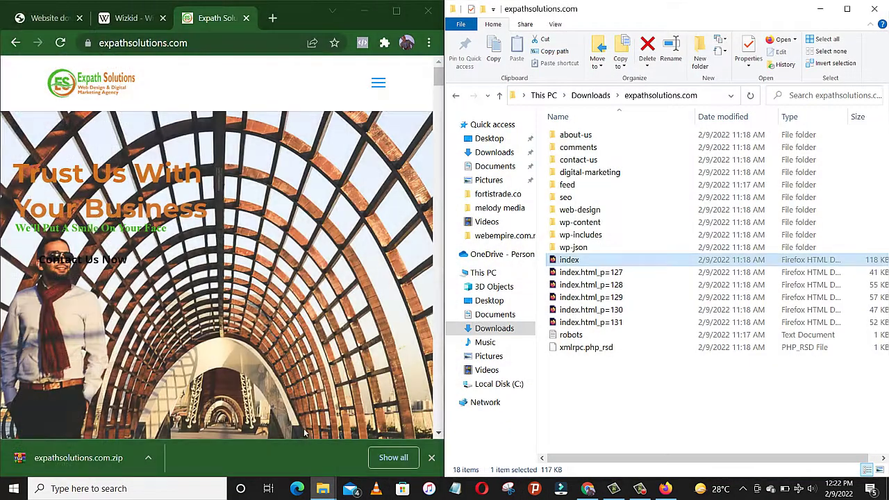
double_click(590, 175)
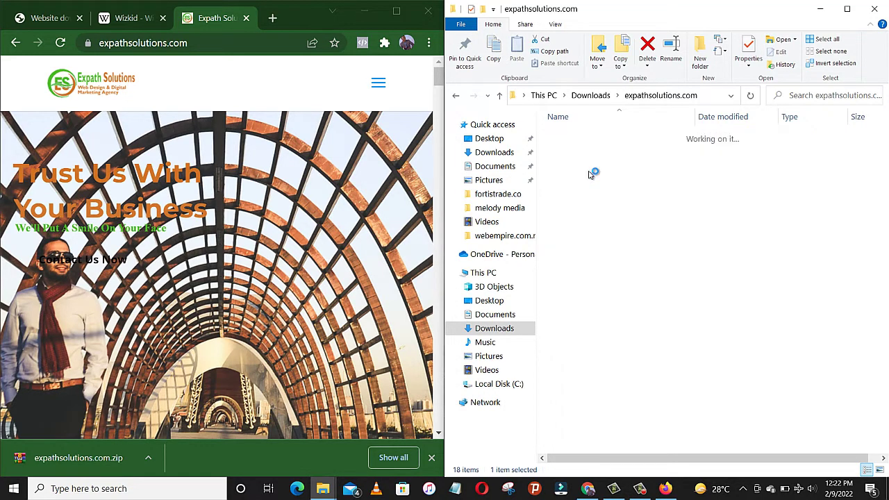
left_click(571, 143)
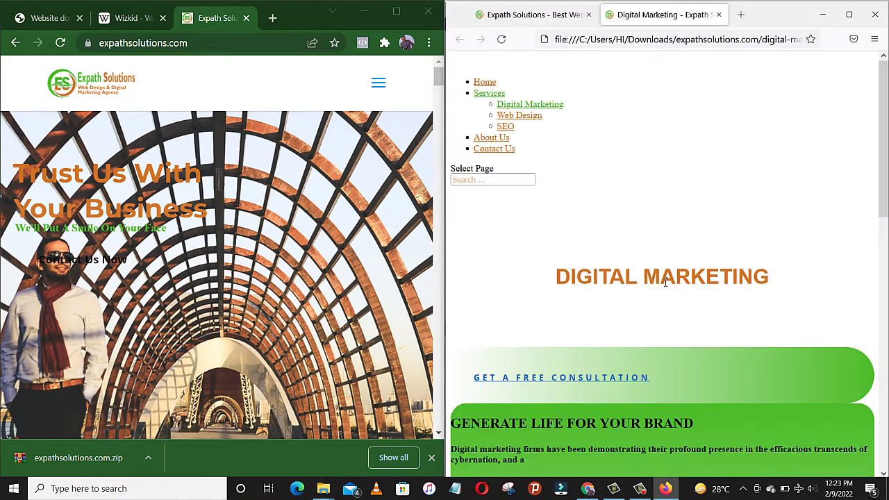
scroll(634, 290, "down", 2)
Step: Try to open the Digital Marketing page on the live site, beside its offline copy
left_click(379, 85)
left_click(122, 216)
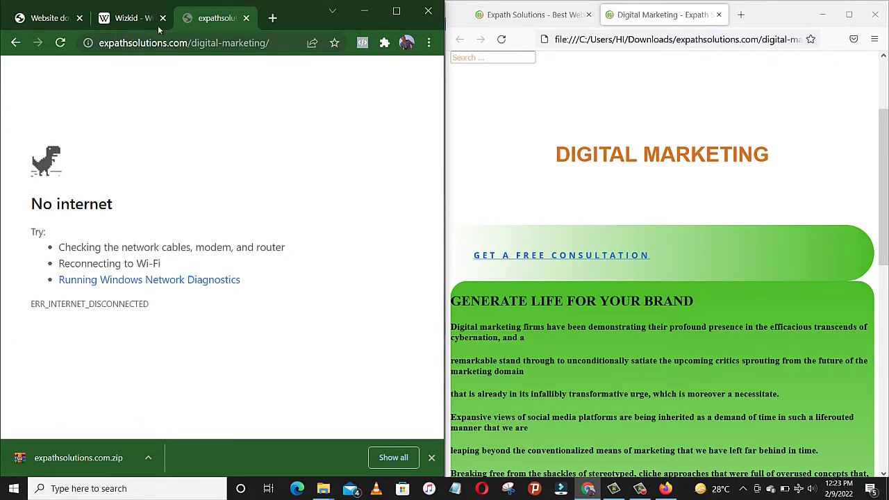
scroll(602, 260, "down", 4)
scroll(704, 310, "up", 2)
scroll(704, 311, "up", 3)
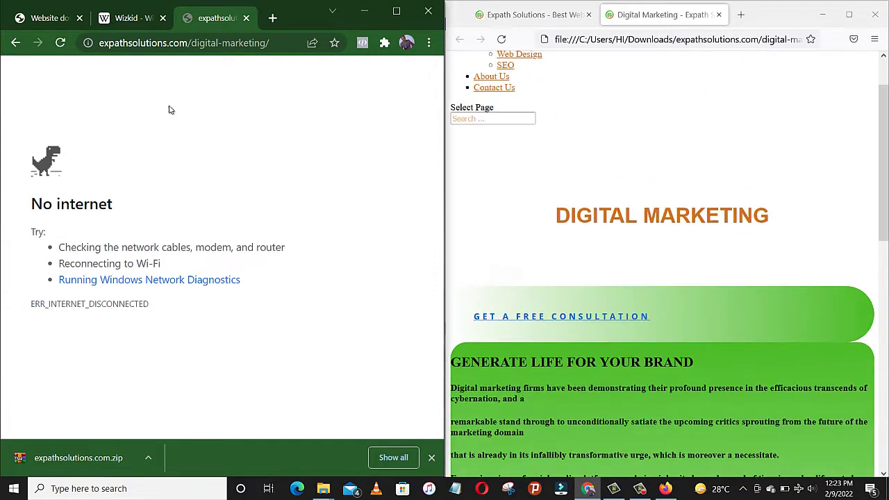
Step: Turn off airplane mode to restore the internet connection and reload the live Digital Marketing page
left_click(799, 489)
left_click(762, 469)
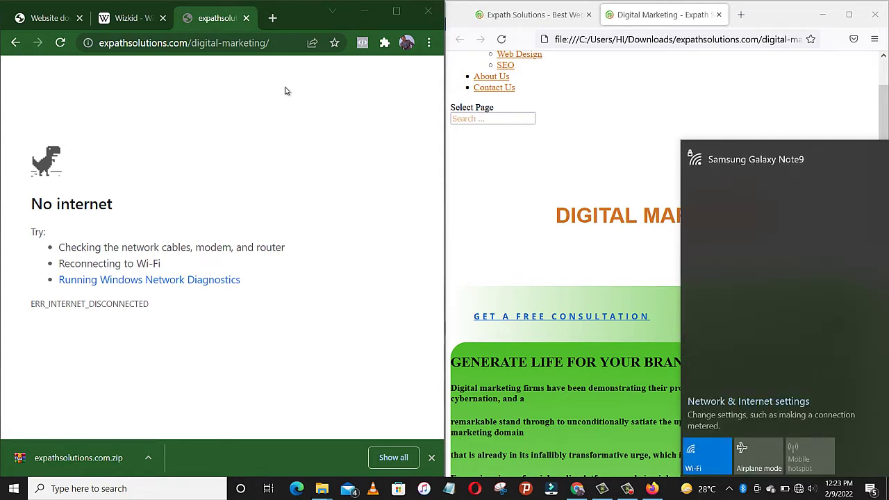
left_click(60, 44)
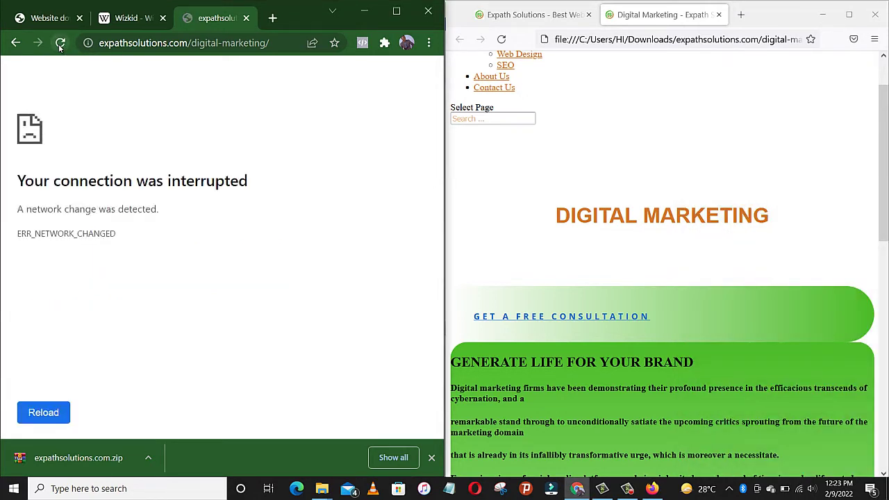
left_click(59, 44)
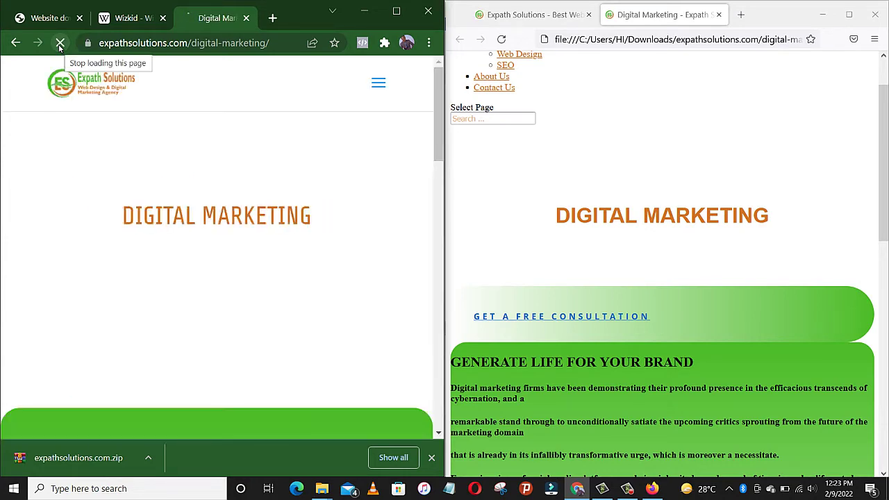
Step: Compare the banner image, heading and consultation strip of the live Digital Marketing page with the offline copy
scroll(278, 199, "down", 1)
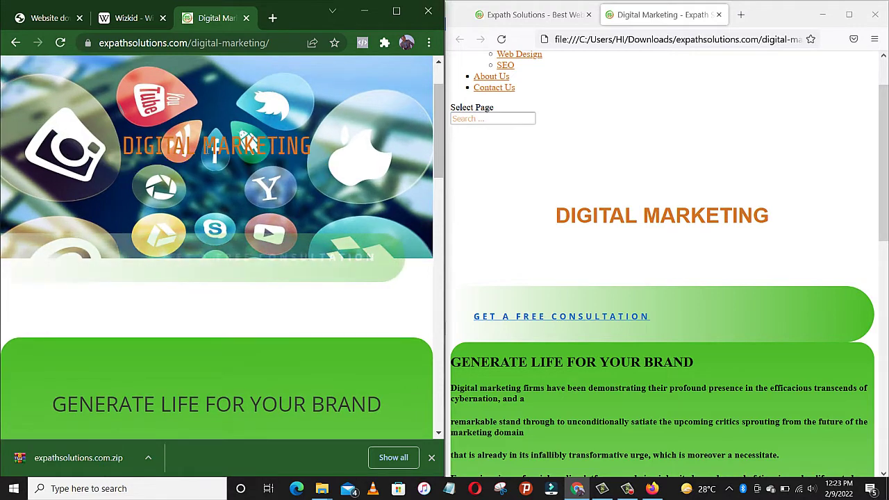
scroll(305, 184, "down", 1)
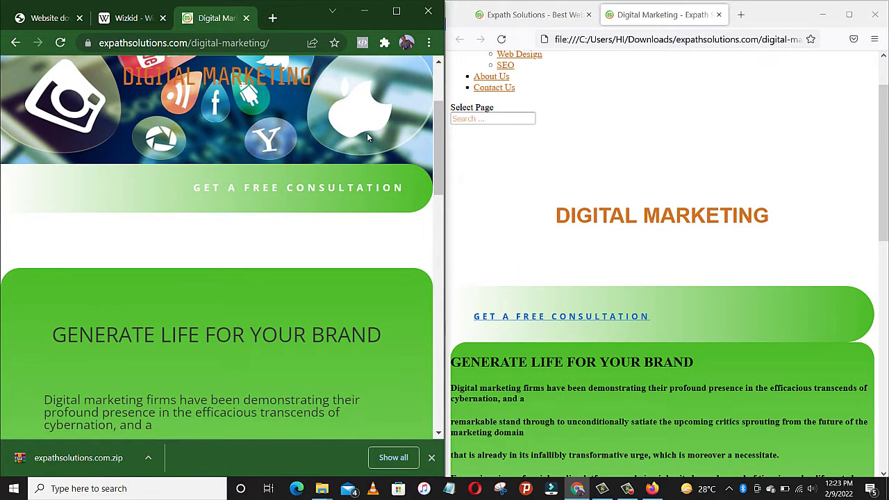
scroll(366, 137, "down", 1)
scroll(364, 132, "up", 1)
scroll(363, 131, "down", 1)
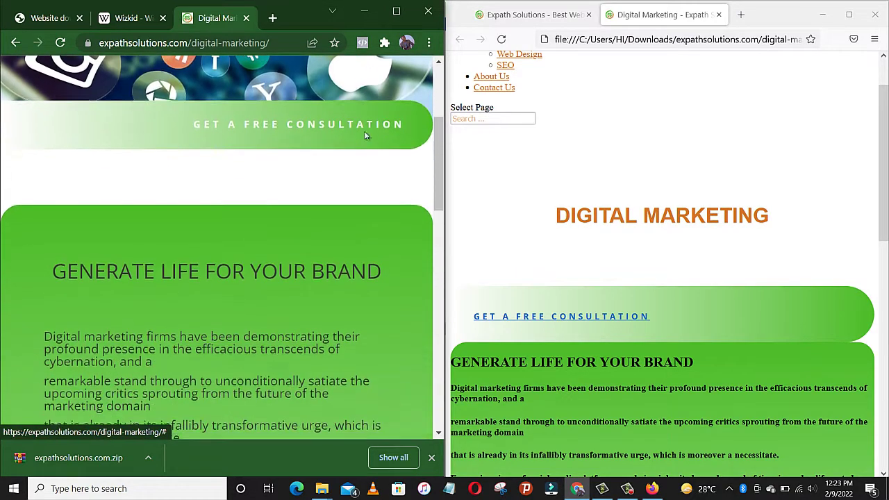
scroll(364, 130, "up", 3)
scroll(363, 125, "down", 1)
scroll(363, 125, "down", 6)
scroll(254, 142, "down", 1)
scroll(255, 142, "up", 4)
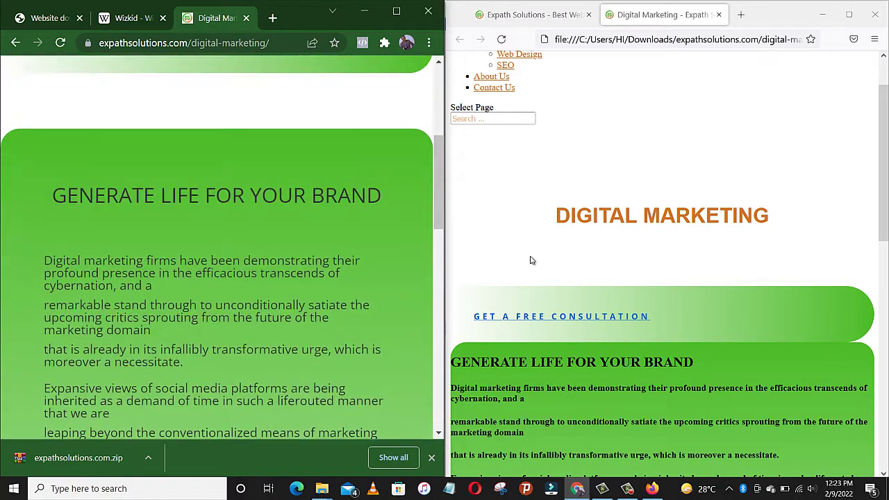
Step: Compare the "GENERATE LIFE FOR YOUR BRAND" text and the footer of the live Digital Marketing page with the offline copy
scroll(628, 273, "down", 3)
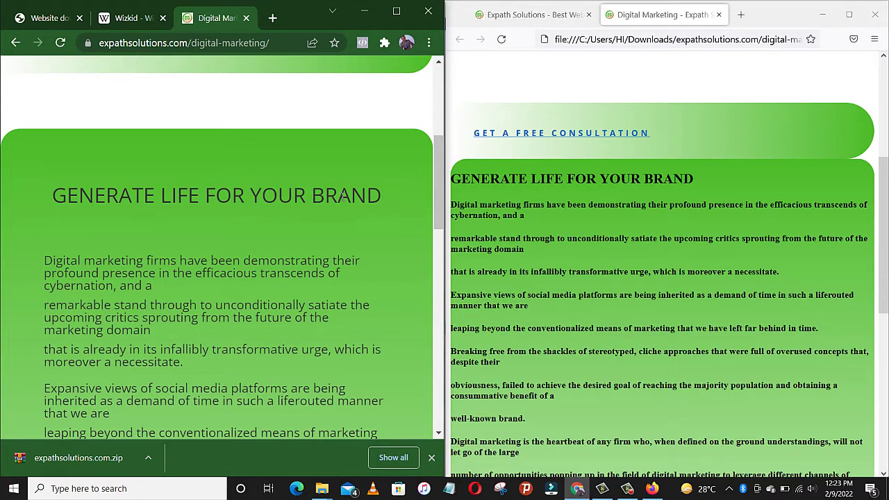
scroll(403, 193, "down", 1)
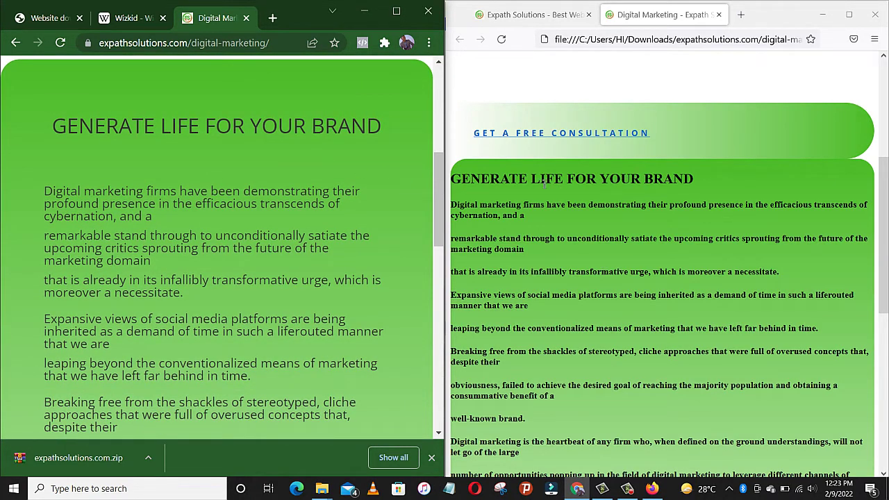
scroll(353, 215, "down", 1)
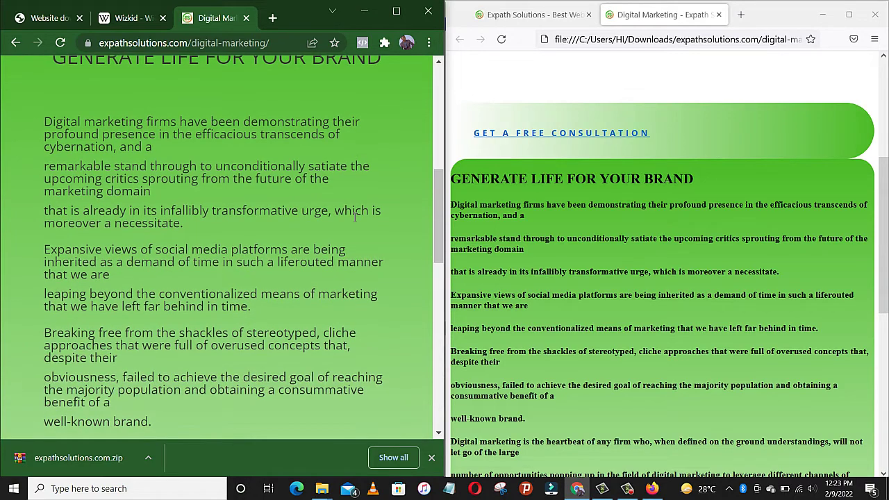
scroll(353, 215, "down", 1)
scroll(254, 178, "down", 1)
scroll(254, 178, "down", 4)
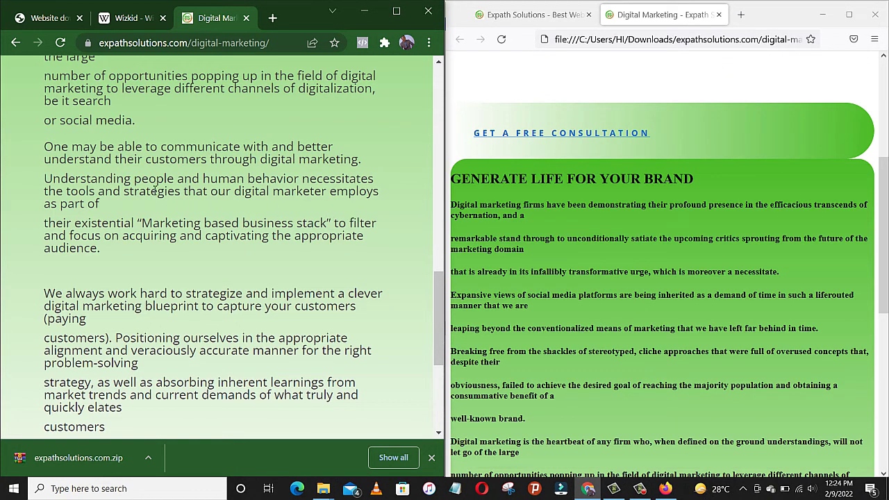
scroll(260, 225, "down", 3)
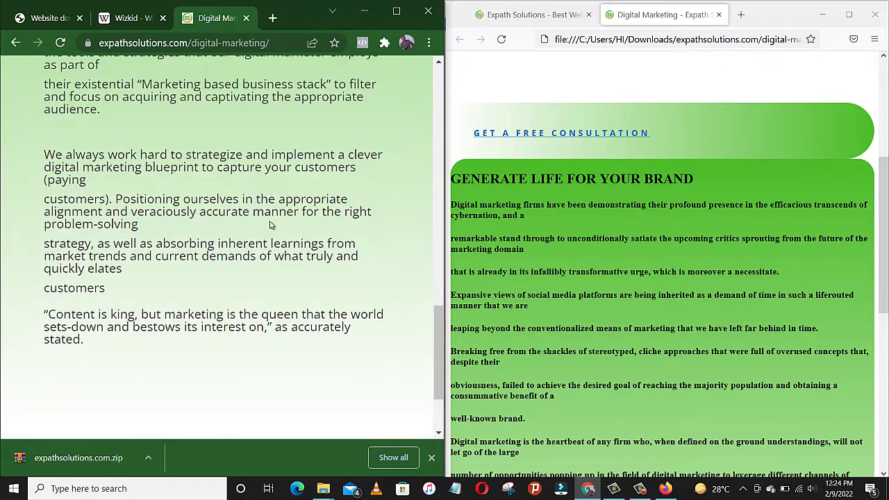
scroll(559, 266, "down", 6)
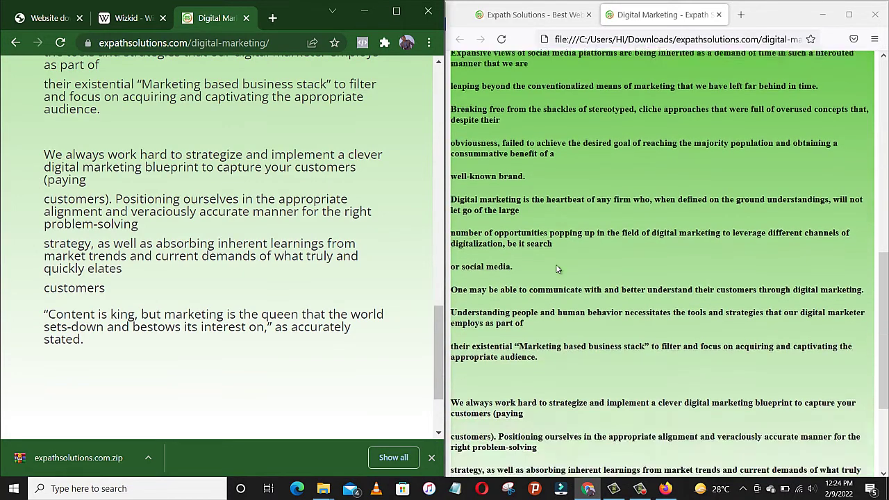
scroll(95, 204, "down", 2)
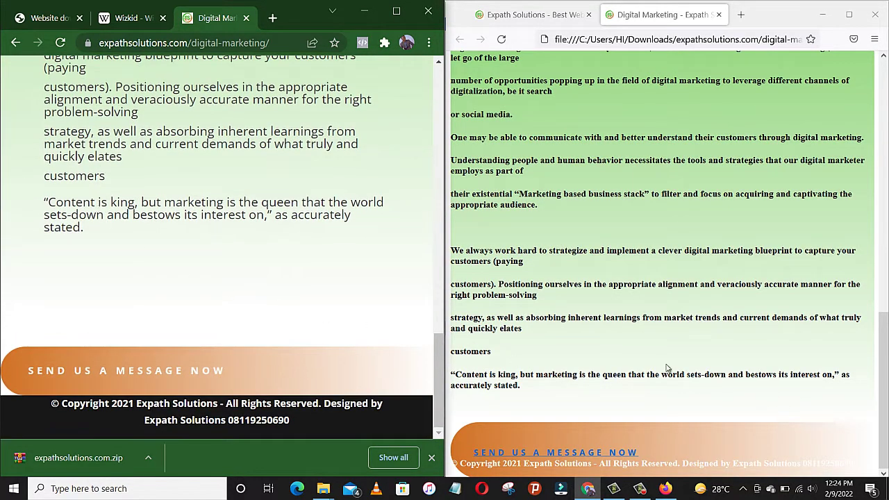
Step: Maximize the Chrome window and switch back to the Website Downloader page at site-dwloader.herokuapp.com
scroll(604, 279, "up", 10)
scroll(246, 366, "up", 10)
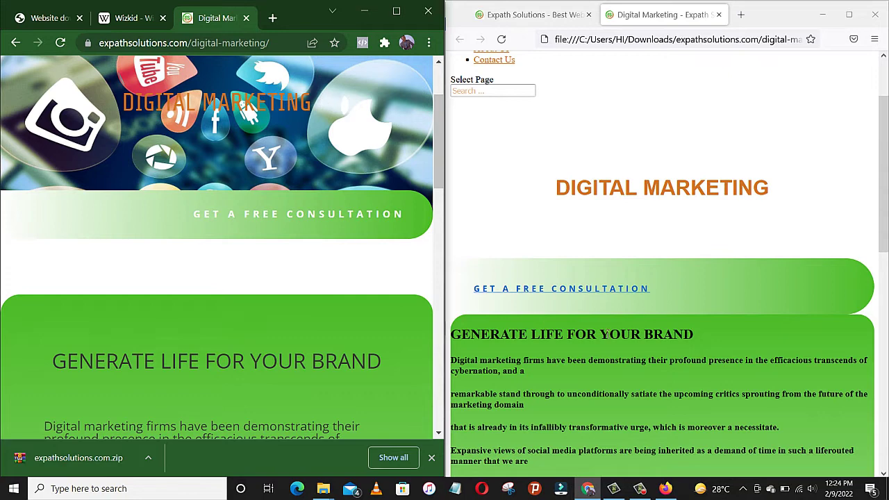
scroll(618, 279, "up", 2)
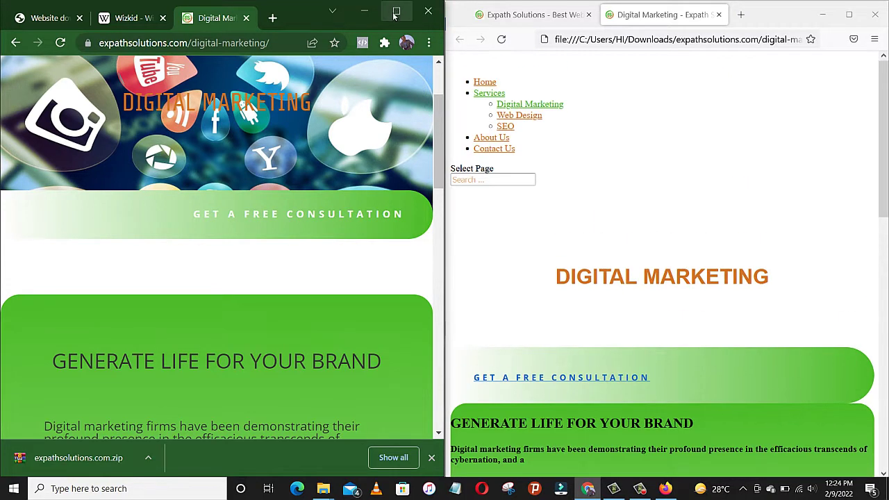
left_click(394, 13)
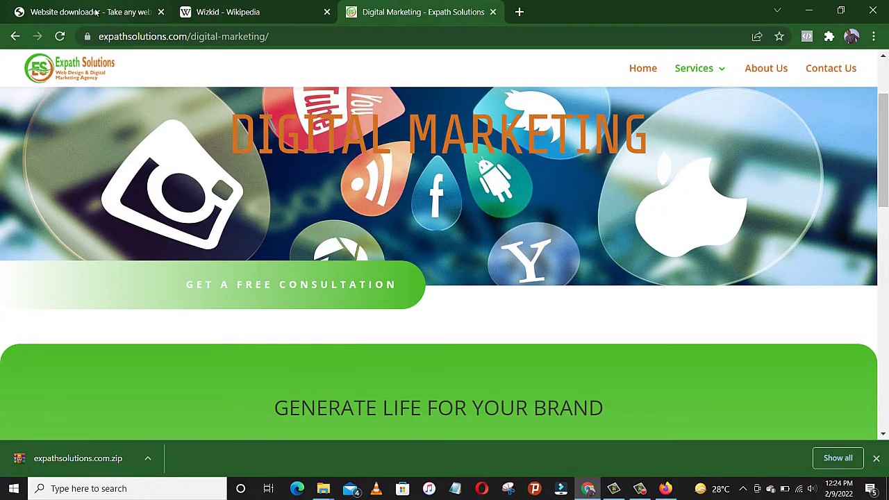
left_click(96, 12)
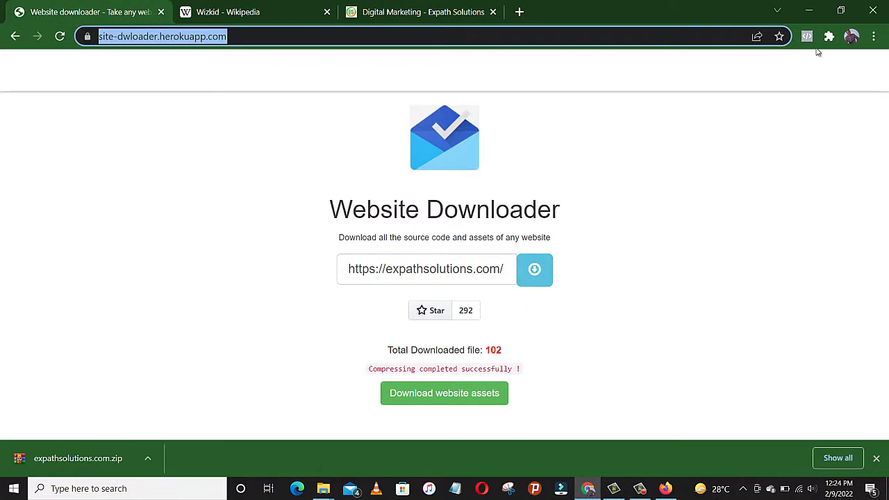